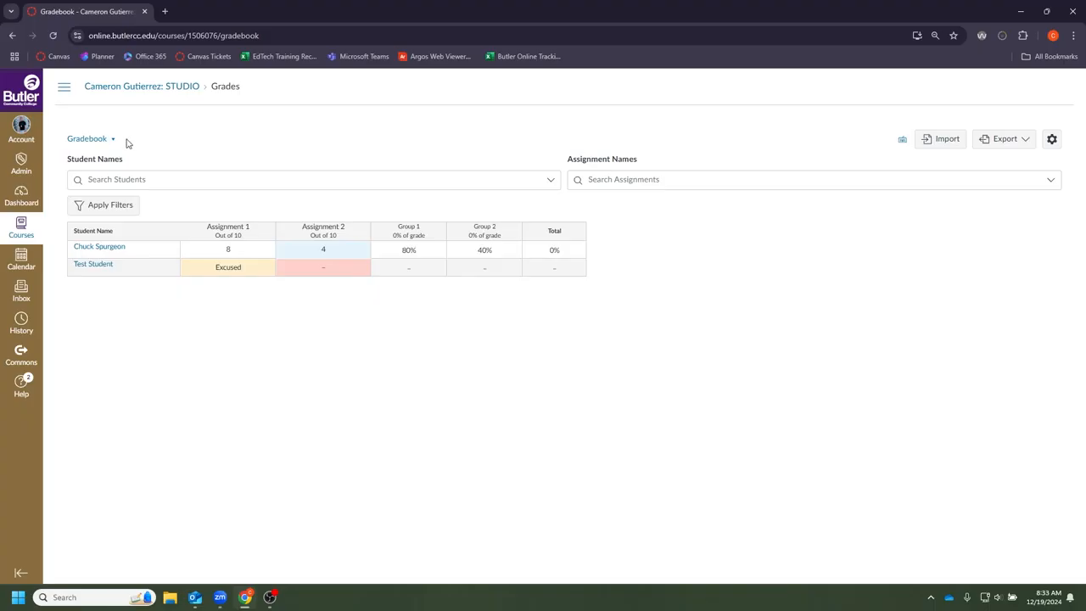
- Open the Gradebook dropdown to list the Change Gradebook view options
{"action": "left_click", "coordinate": [112, 144]}
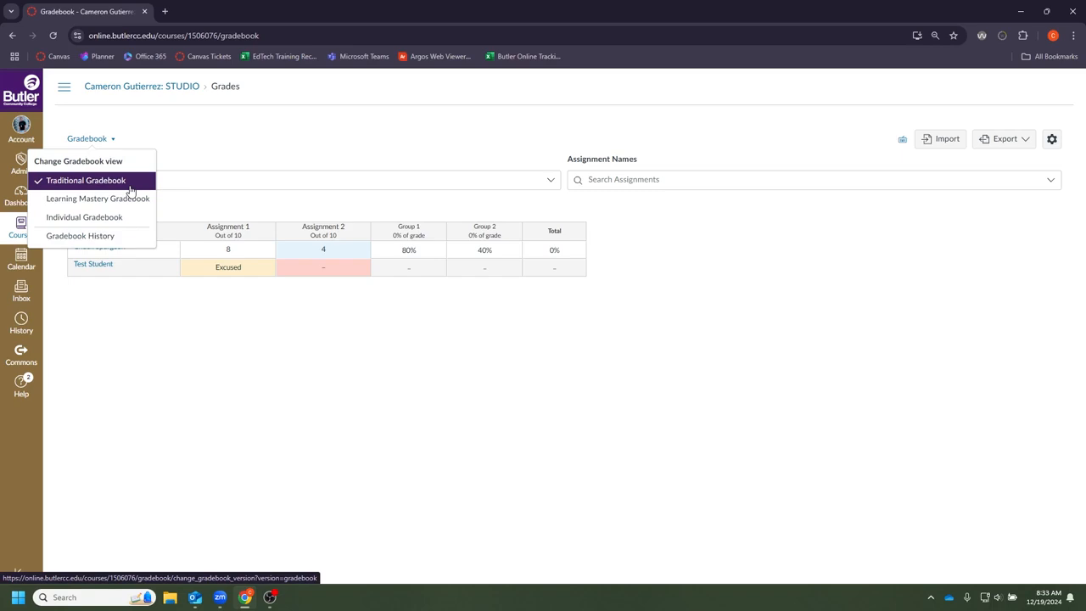
{"action": "left_click", "coordinate": [132, 242]}
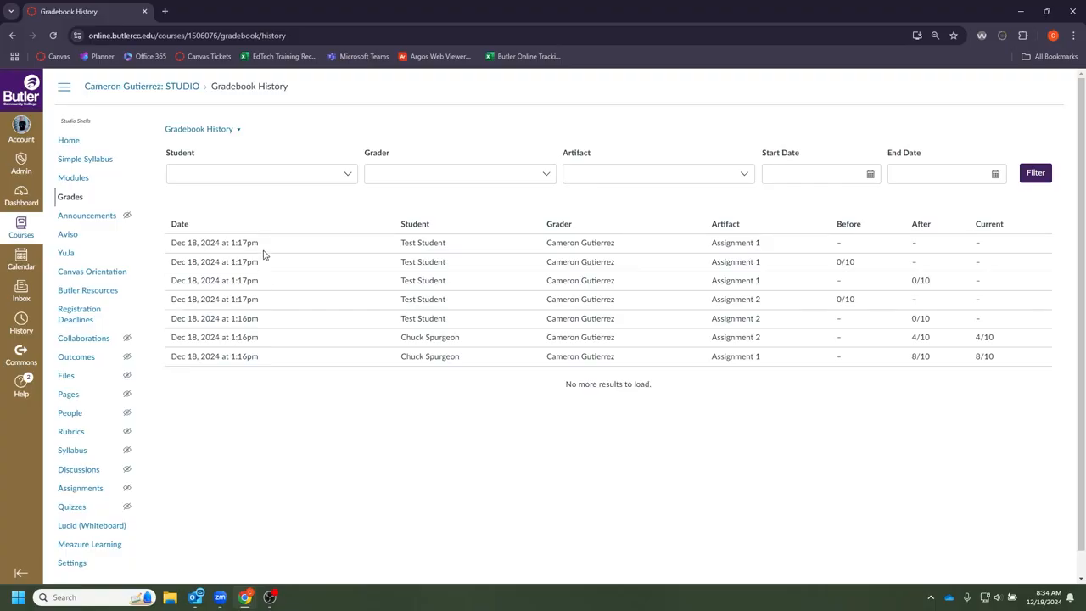
{"action": "left_click", "coordinate": [218, 132]}
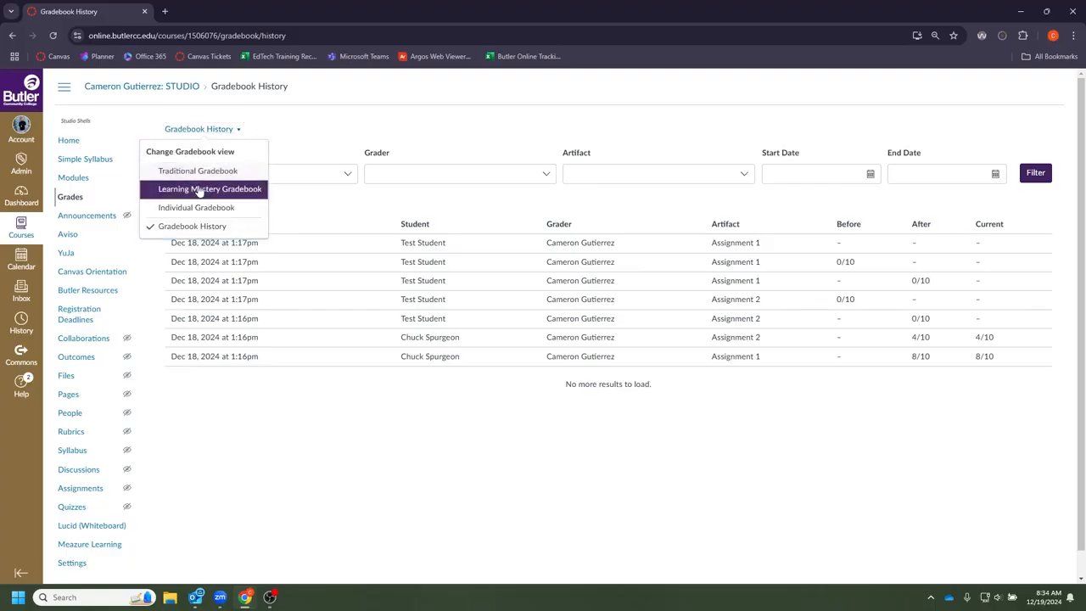
{"action": "left_click", "coordinate": [204, 171]}
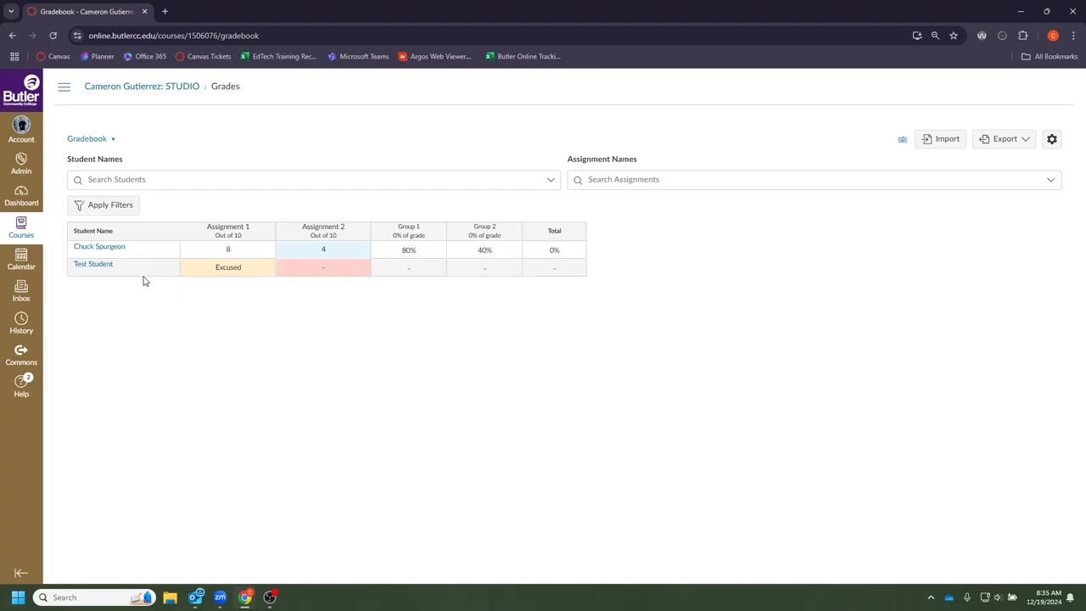
- Enable Inactive enrollments and Concluded enrollments from the Student Name column menu
{"action": "mouse_move", "coordinate": [163, 236]}
{"action": "left_click", "coordinate": [170, 233]}
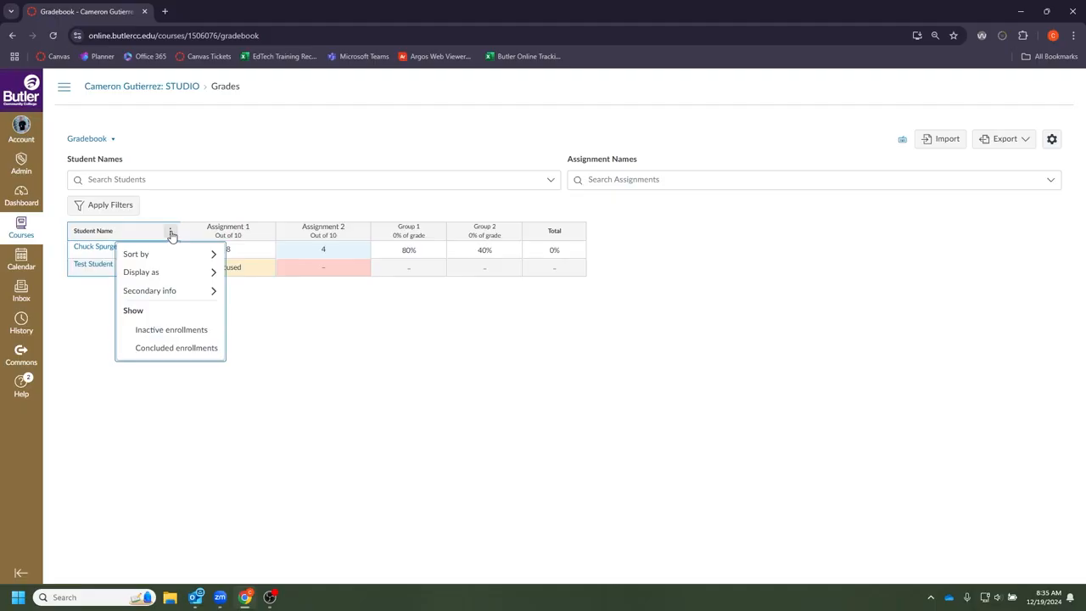
{"action": "mouse_move", "coordinate": [170, 253]}
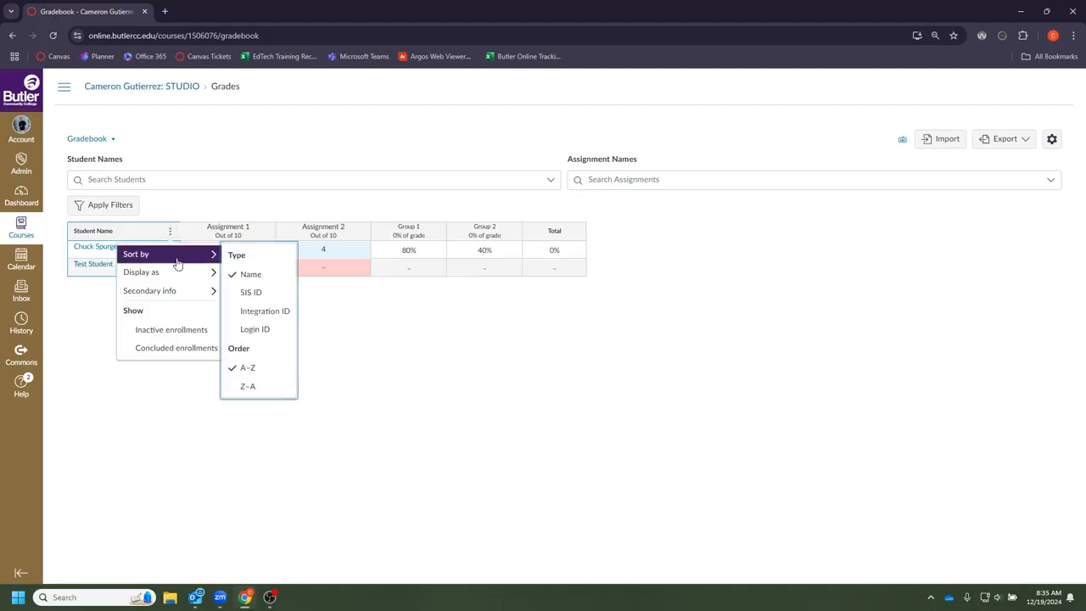
{"action": "mouse_move", "coordinate": [174, 271]}
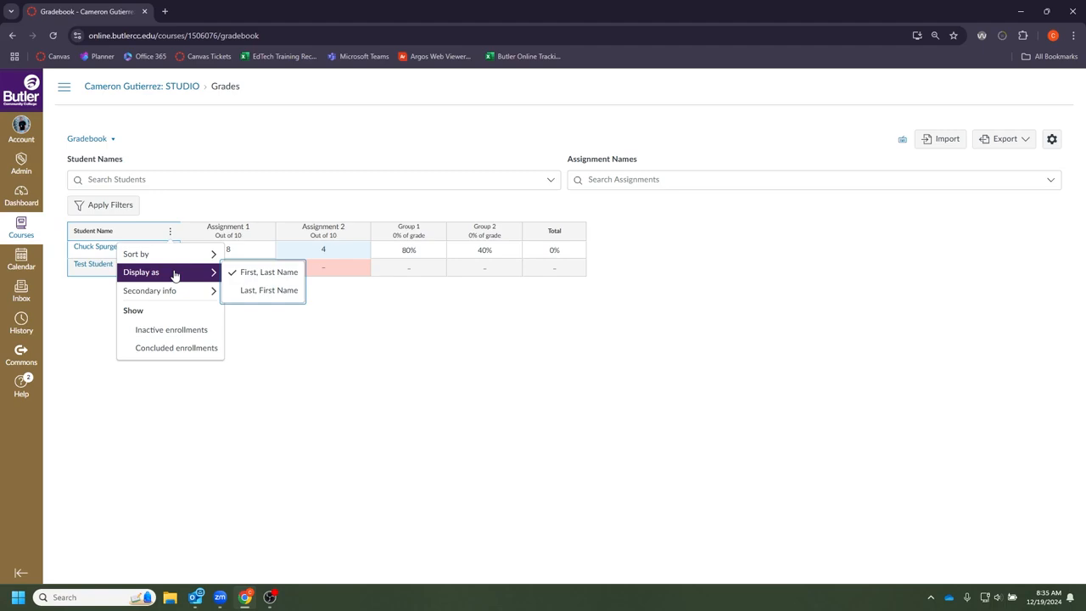
{"action": "mouse_move", "coordinate": [174, 290]}
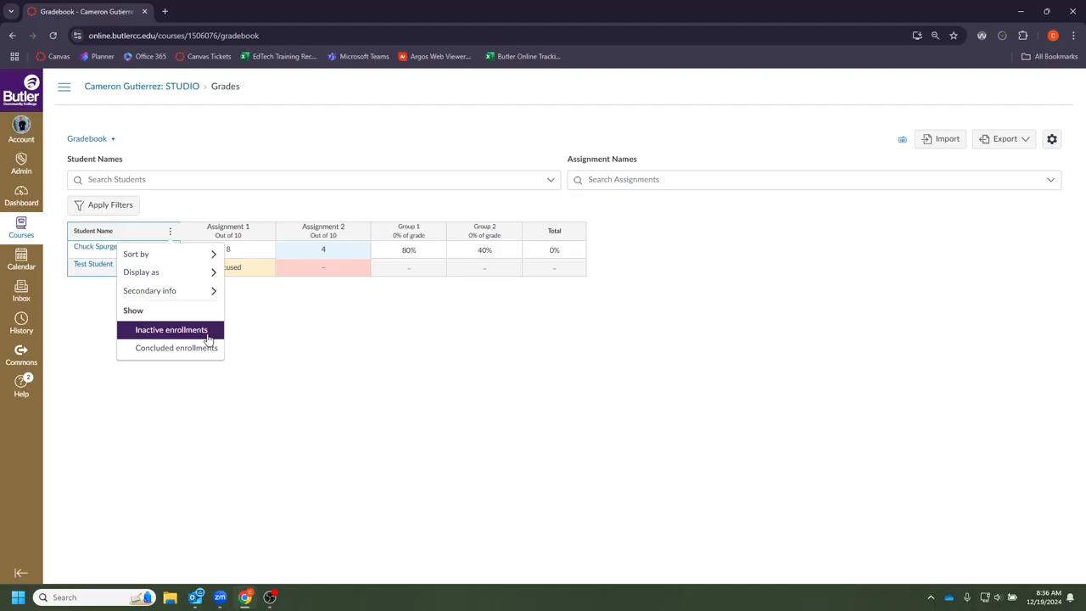
{"action": "left_click", "coordinate": [208, 338]}
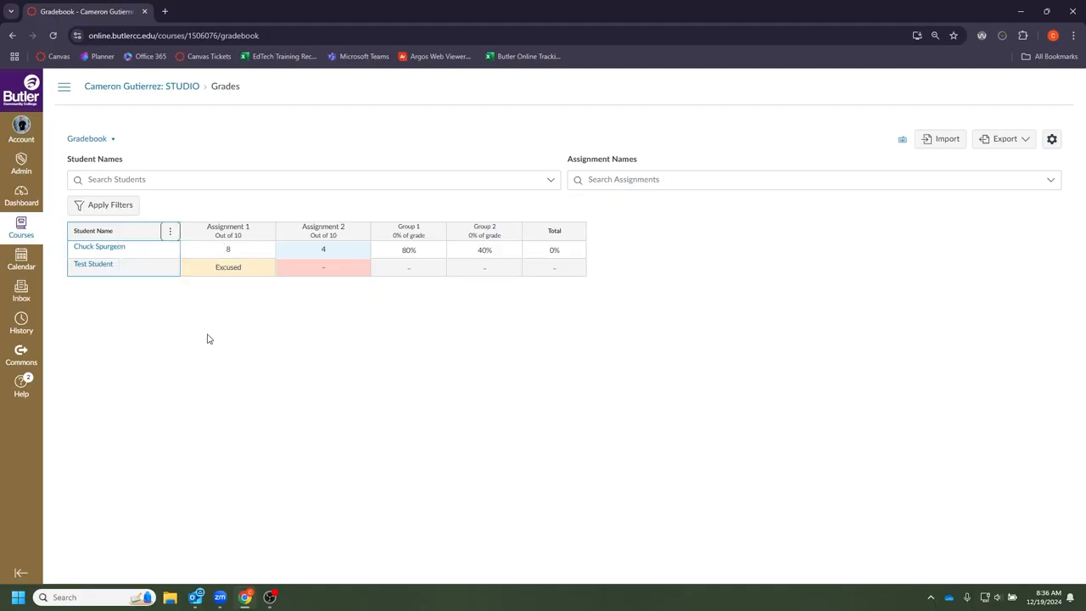
{"action": "left_click", "coordinate": [169, 231]}
{"action": "left_click", "coordinate": [158, 355]}
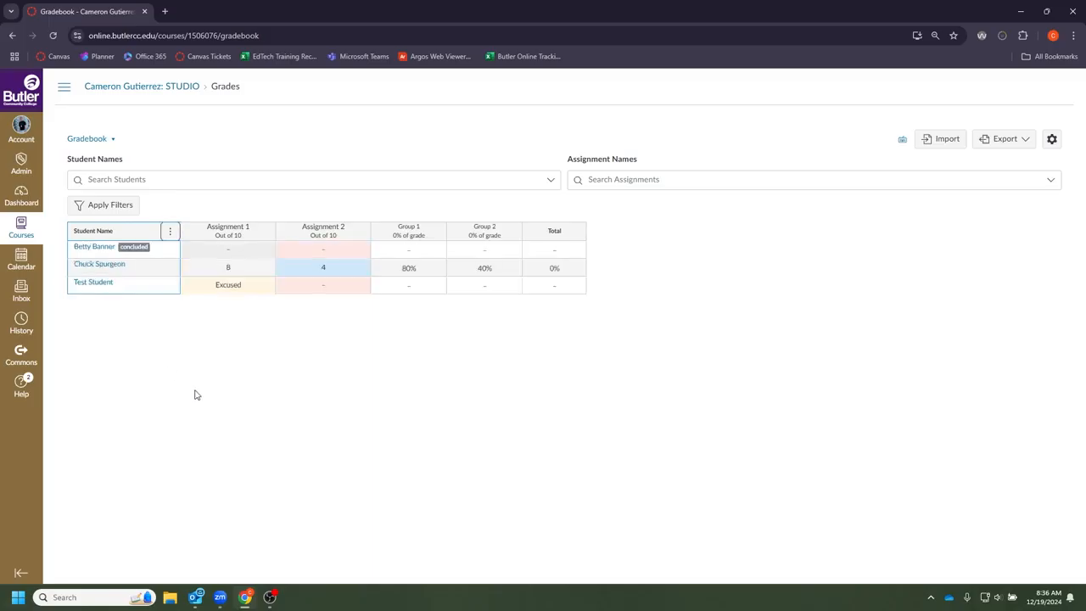
- Address a message to Assignment 1 students who Have submitted and show the recipients
{"action": "left_click", "coordinate": [265, 232]}
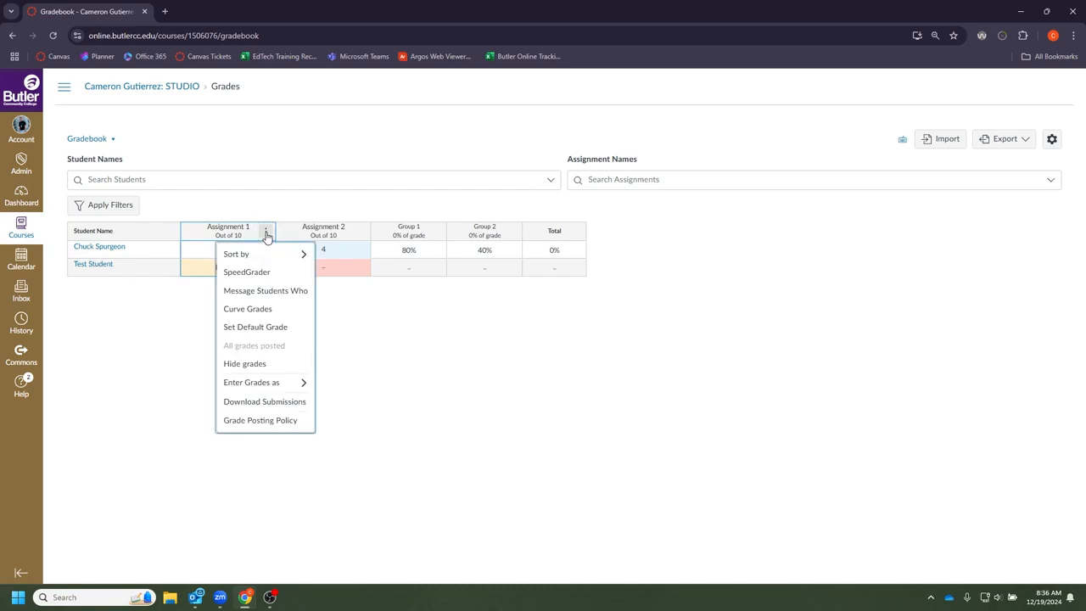
{"action": "mouse_move", "coordinate": [274, 260]}
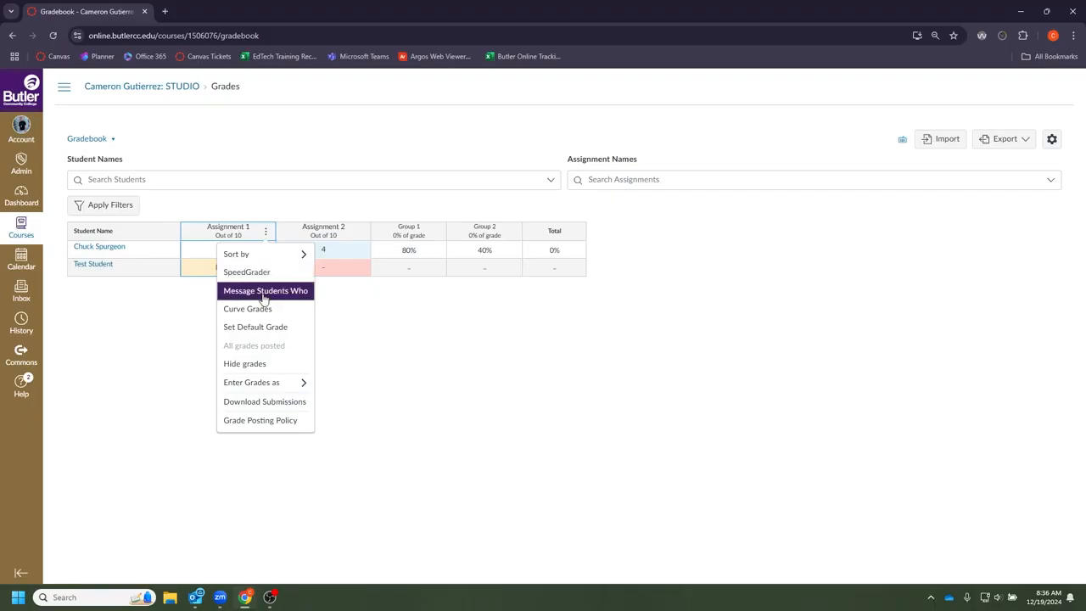
{"action": "left_click", "coordinate": [264, 293]}
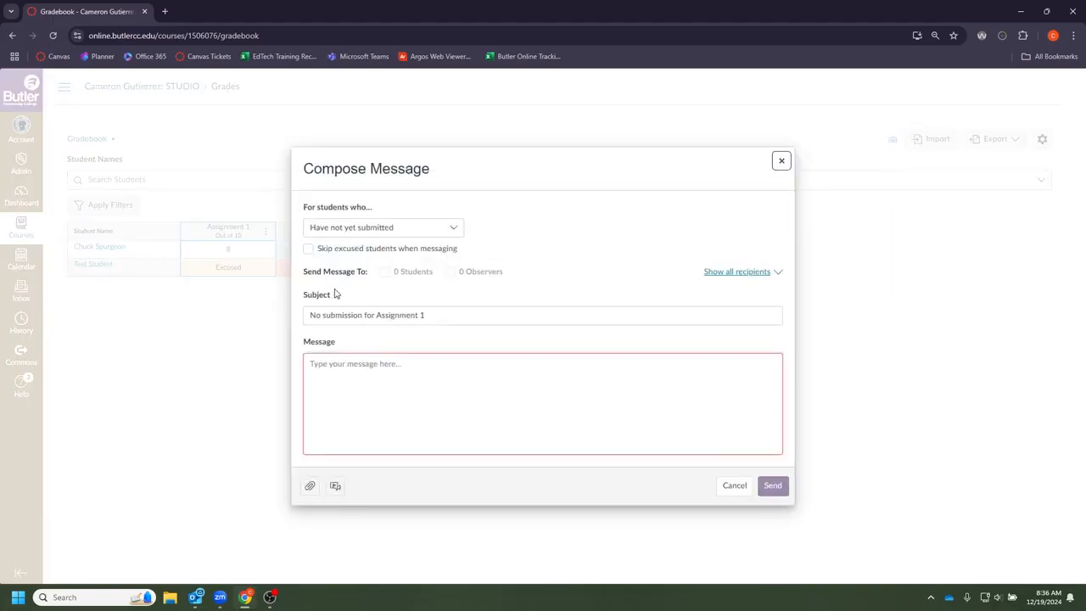
{"action": "left_click", "coordinate": [402, 231]}
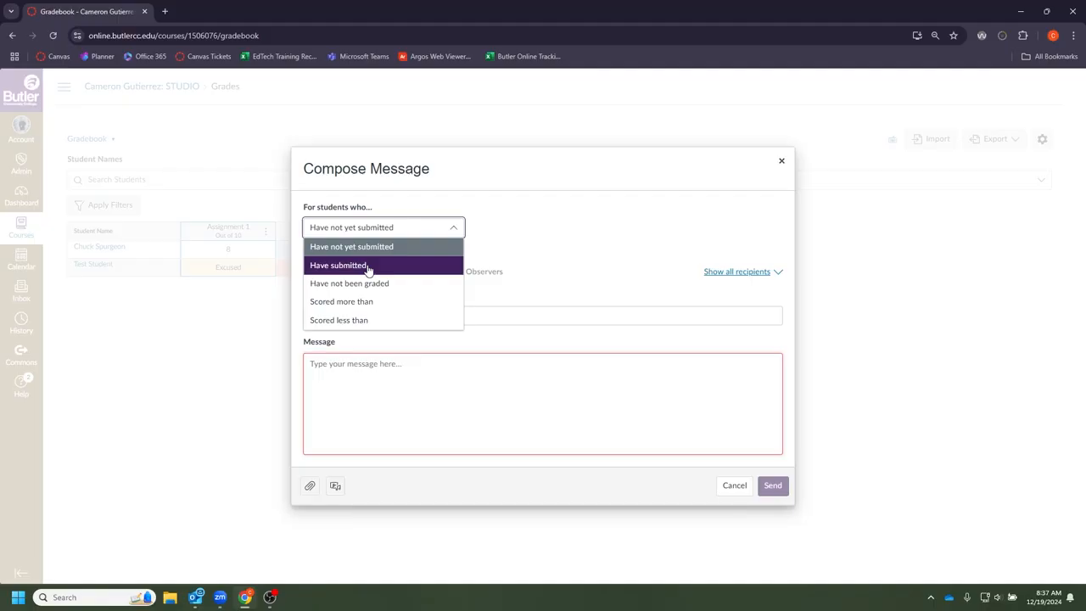
{"action": "left_click", "coordinate": [368, 270]}
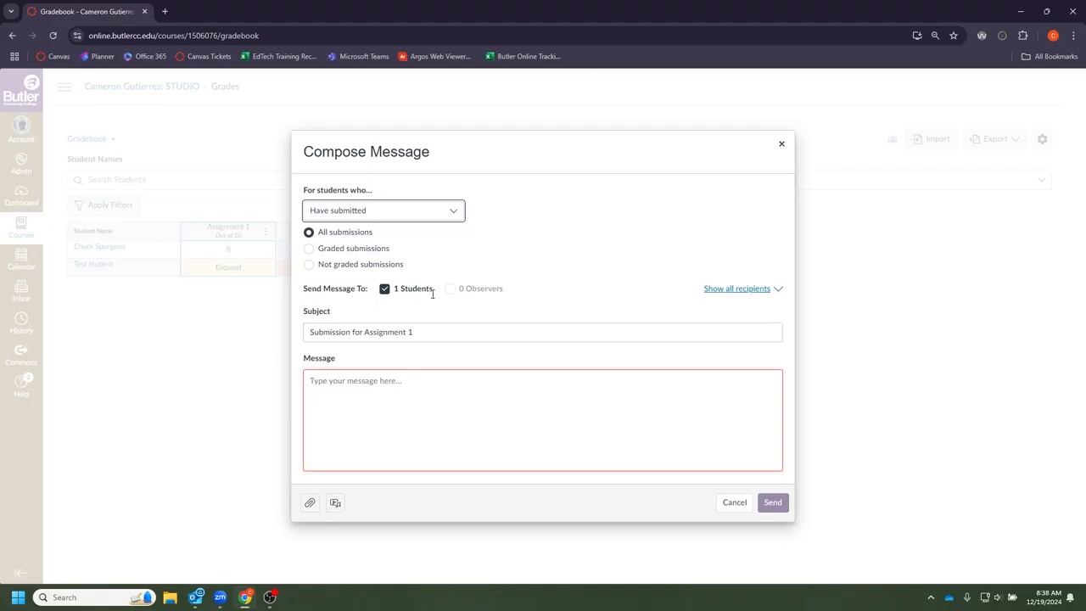
{"action": "left_click", "coordinate": [711, 295]}
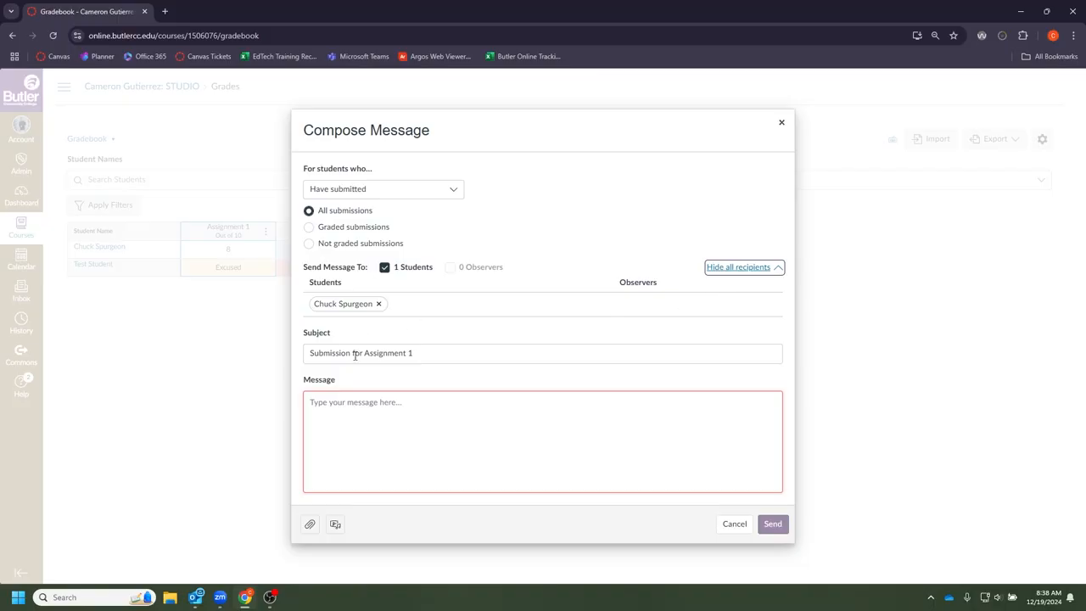
- Write 'Great work' as the message body and send it
{"action": "left_click", "coordinate": [442, 354]}
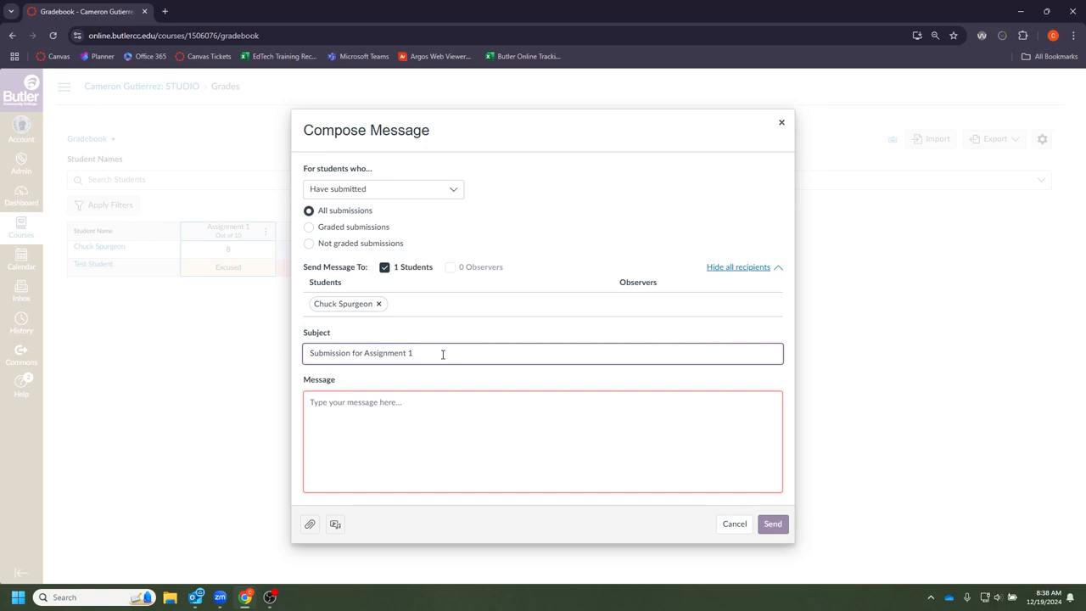
{"action": "left_click", "coordinate": [411, 413]}
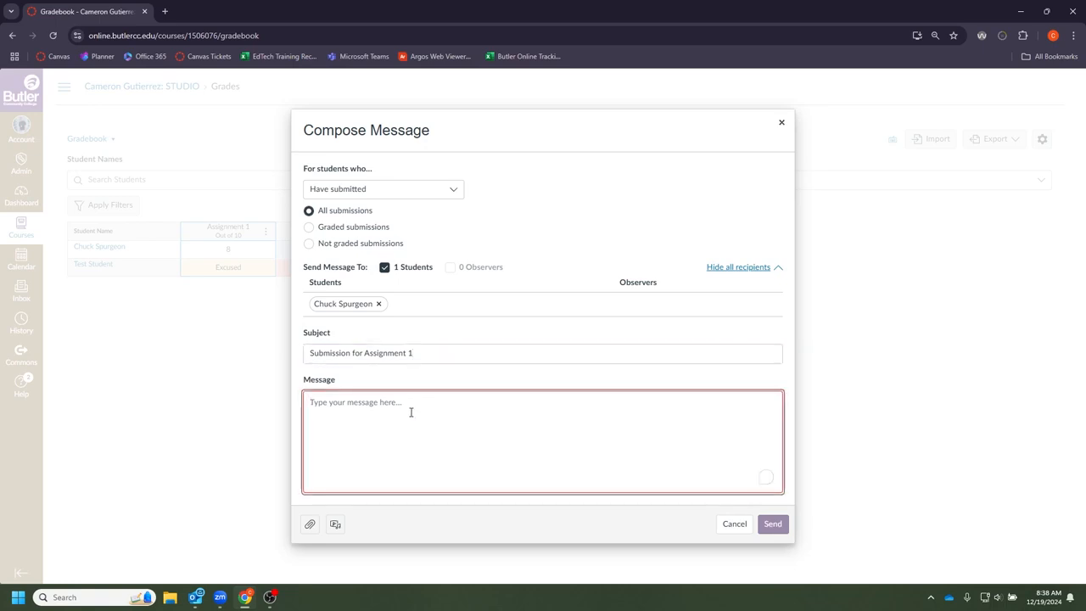
{"action": "type", "text": "Great"}
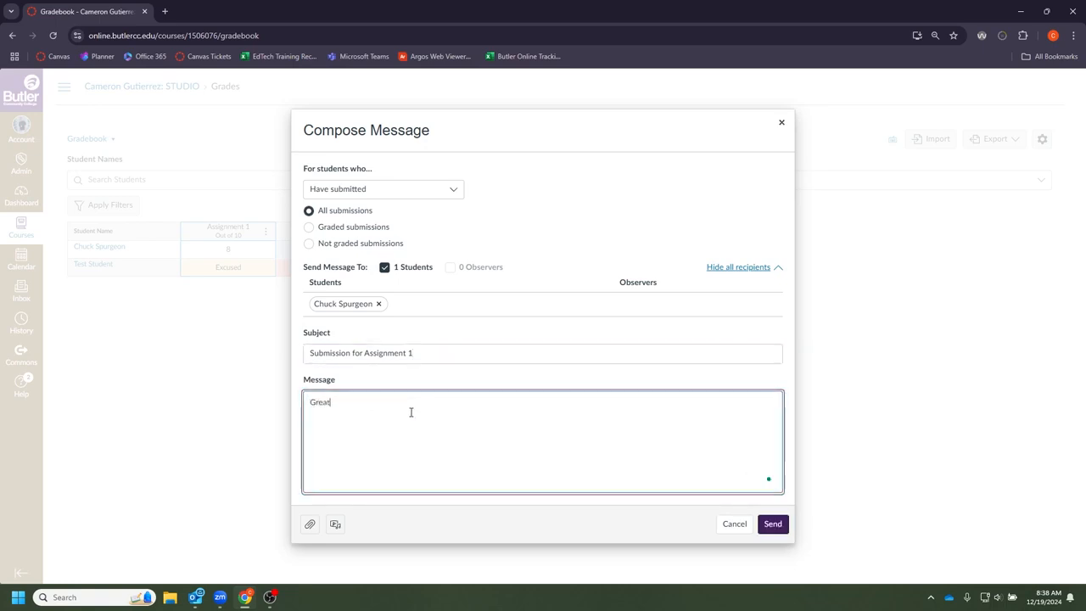
{"action": "type", "text": " work!"}
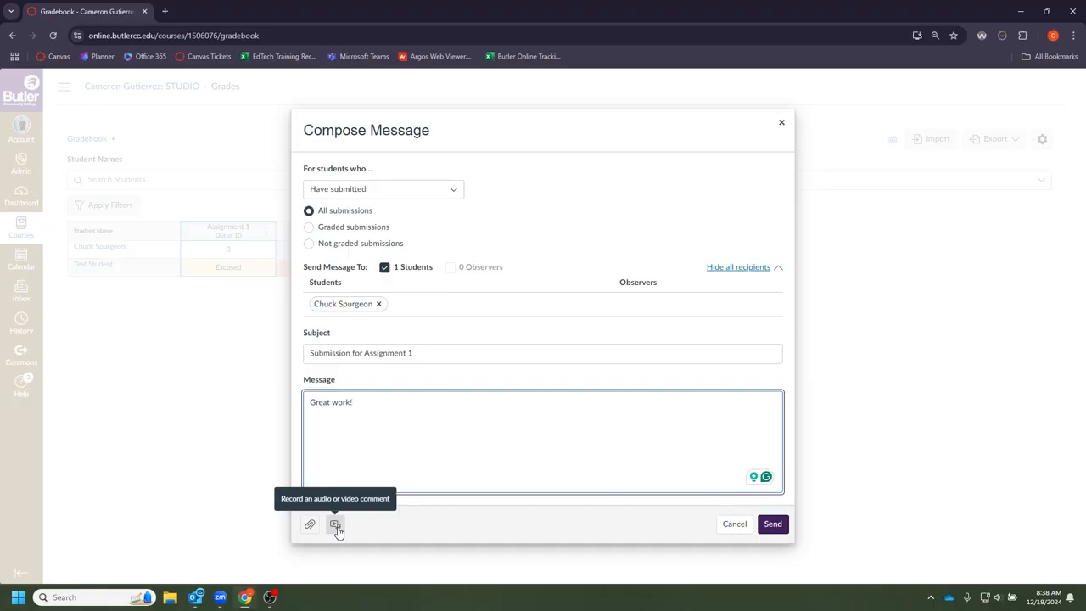
{"action": "left_click", "coordinate": [772, 524]}
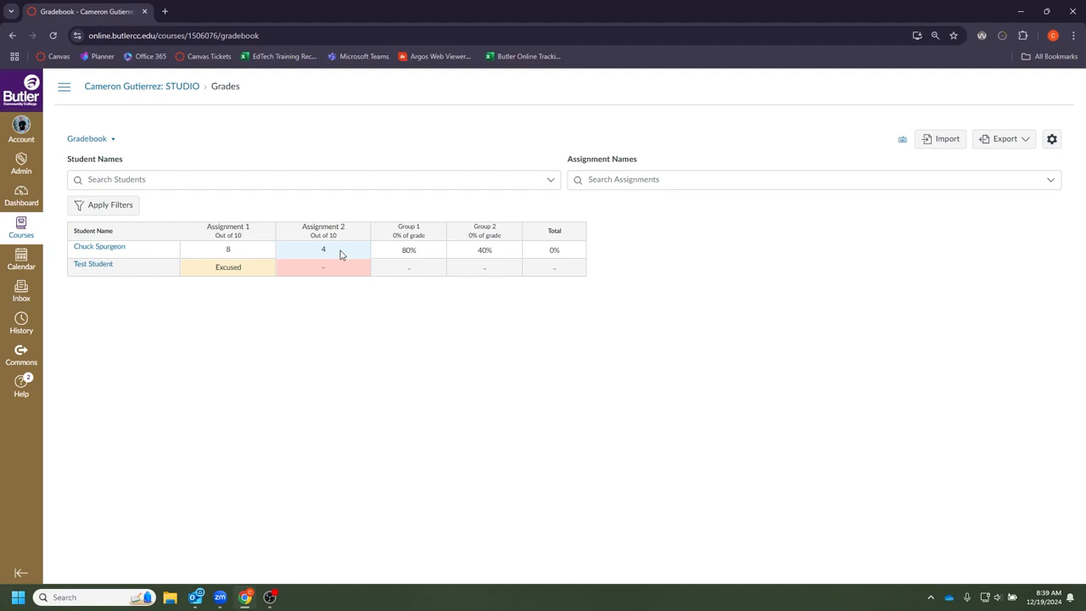
- Open the first student's Assignment 1 grade details and post the comment 'Great work'
{"action": "left_click", "coordinate": [254, 255]}
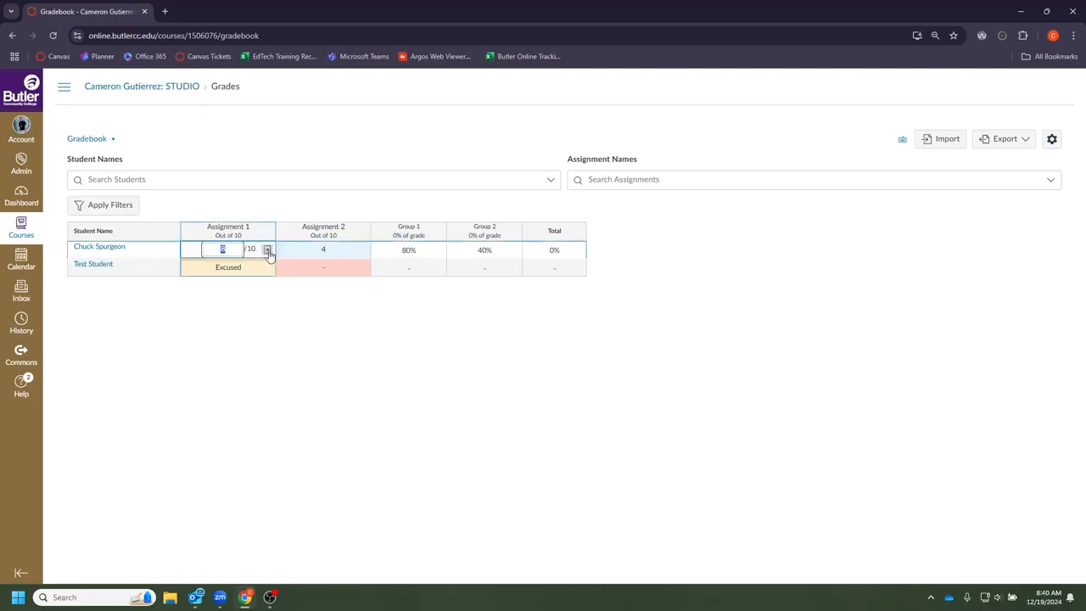
{"action": "left_click", "coordinate": [268, 254]}
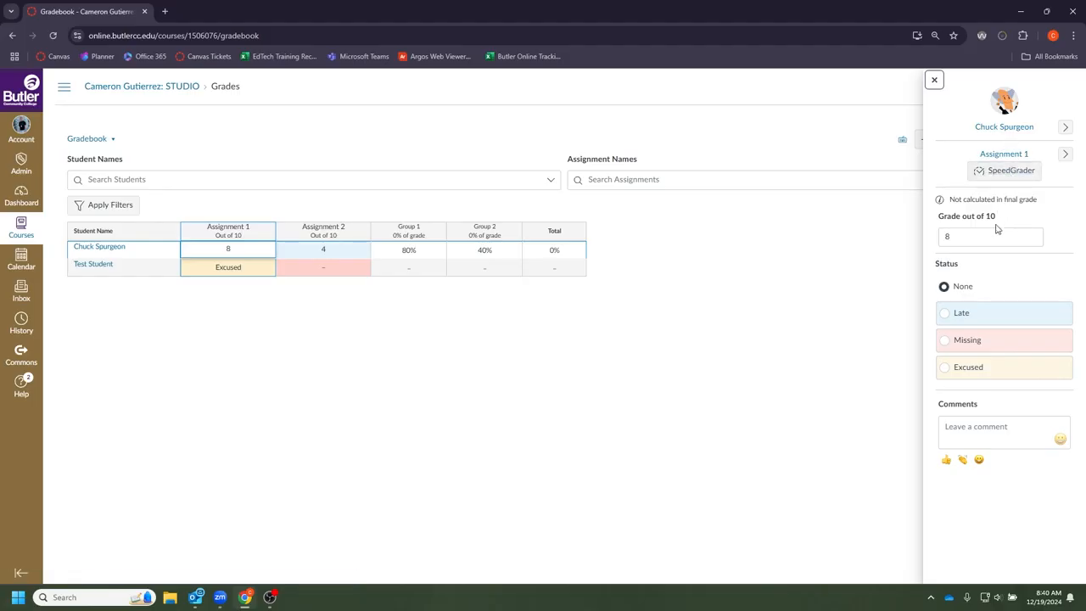
{"action": "left_click", "coordinate": [985, 437]}
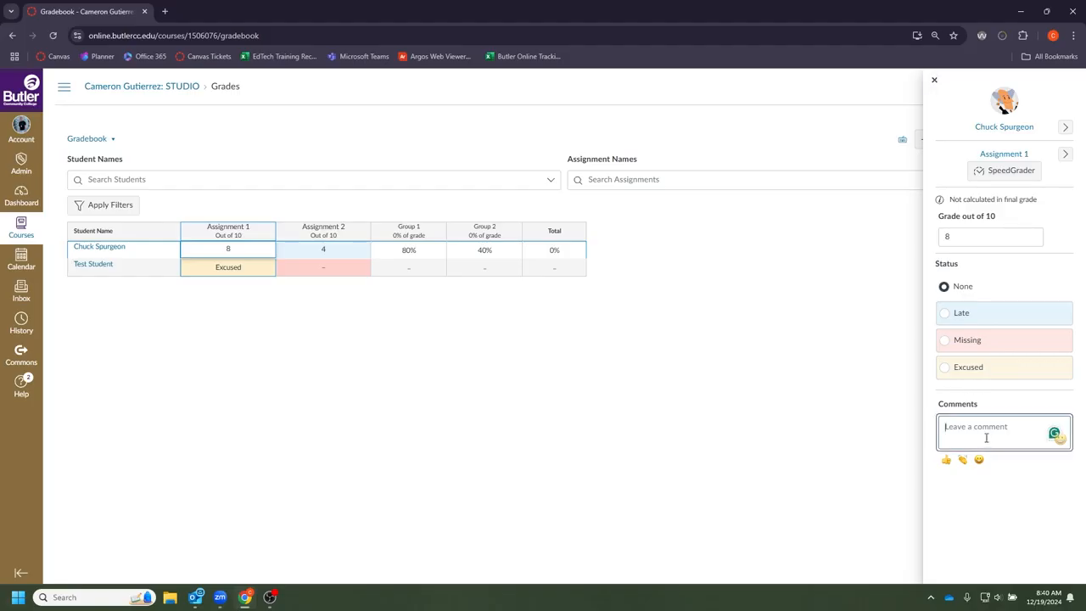
{"action": "type", "text": "Great work!"}
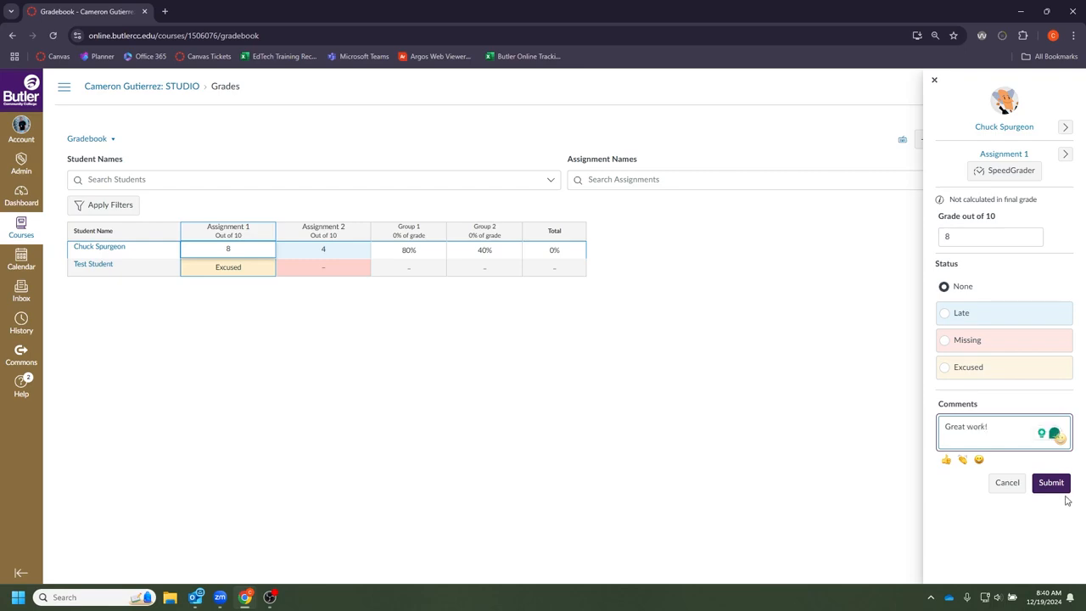
{"action": "left_click", "coordinate": [1059, 486]}
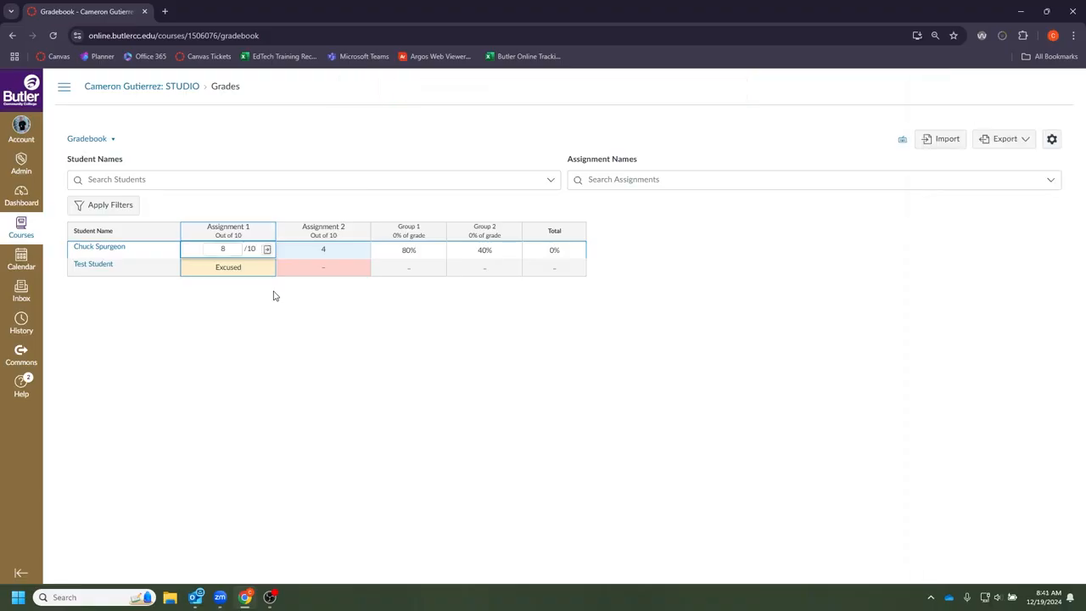
- Enter 10 as the first student's Assignment 1 score, bringing Group 1 to 100%
{"action": "left_click", "coordinate": [229, 249]}
{"action": "type", "text": "10"}
{"action": "left_click", "coordinate": [280, 359]}
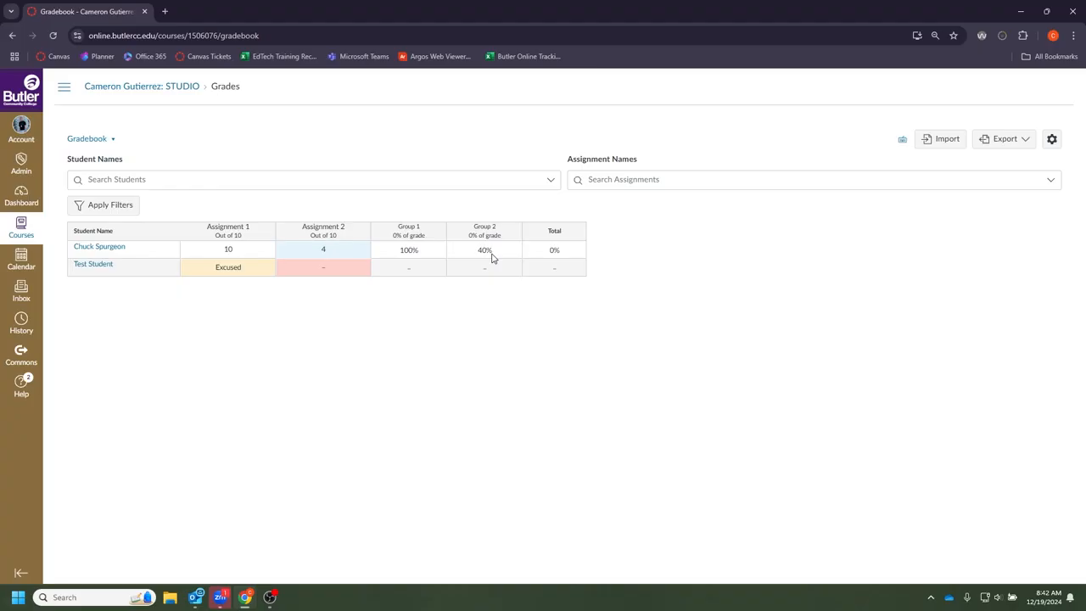
{"action": "left_click", "coordinate": [266, 233]}
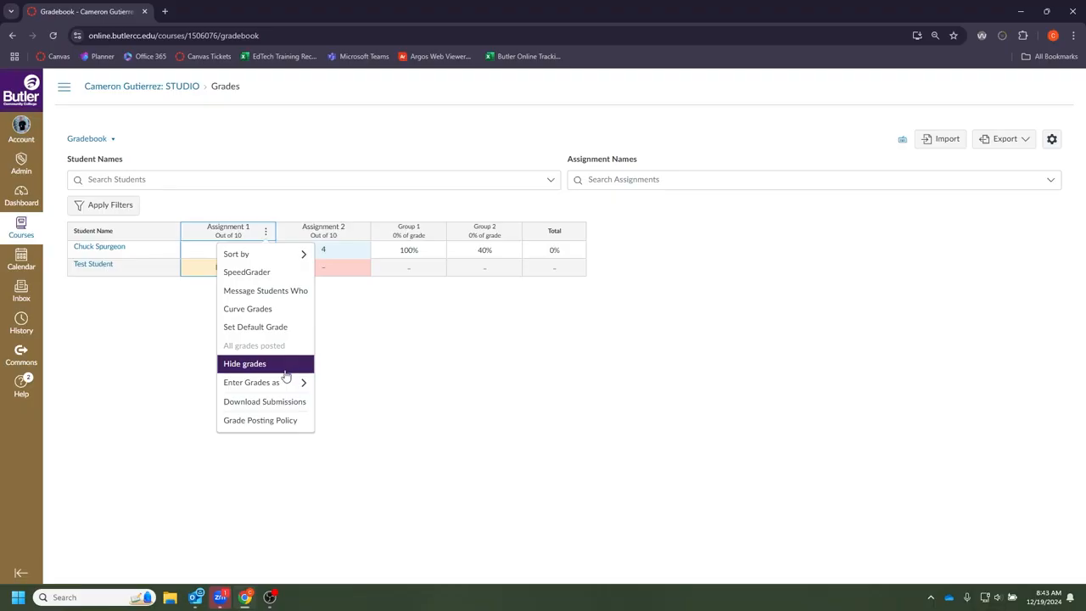
{"action": "mouse_move", "coordinate": [282, 383]}
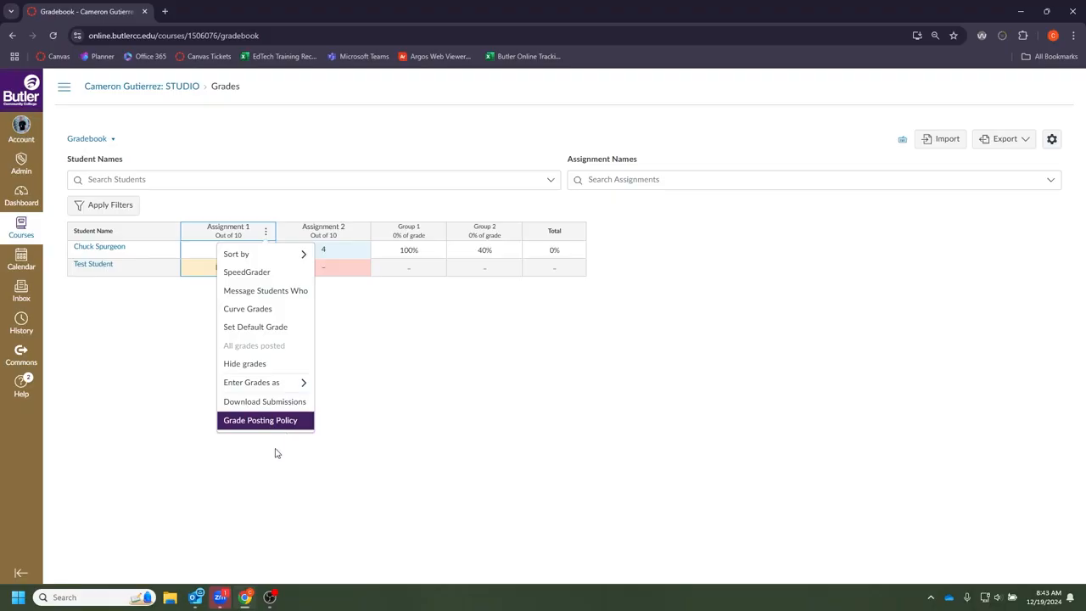
{"action": "left_click", "coordinate": [274, 453]}
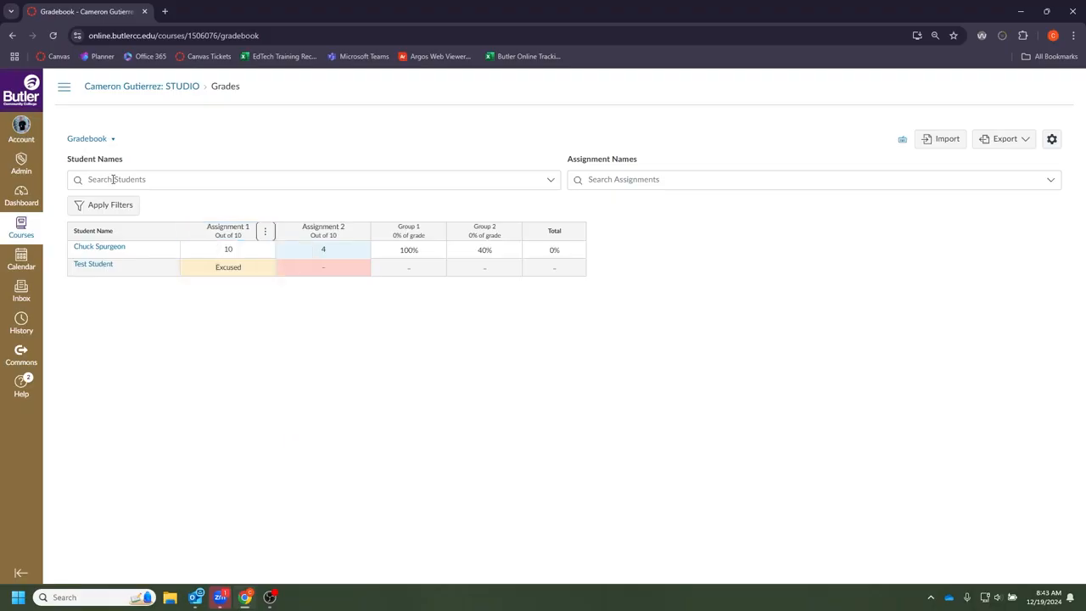
{"action": "left_click", "coordinate": [113, 179]}
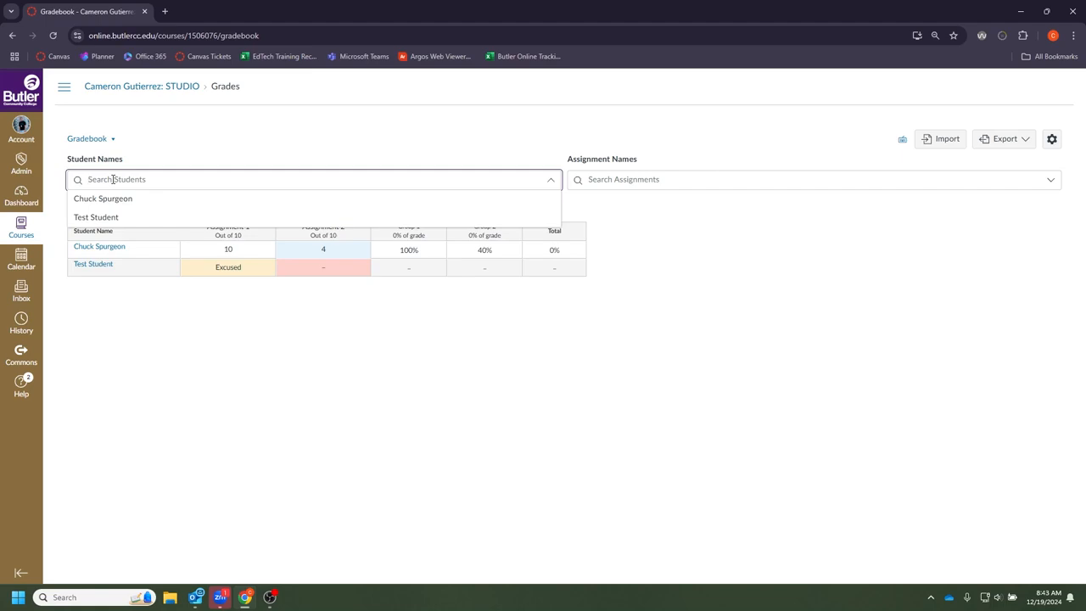
{"action": "type", "text": "chuck"}
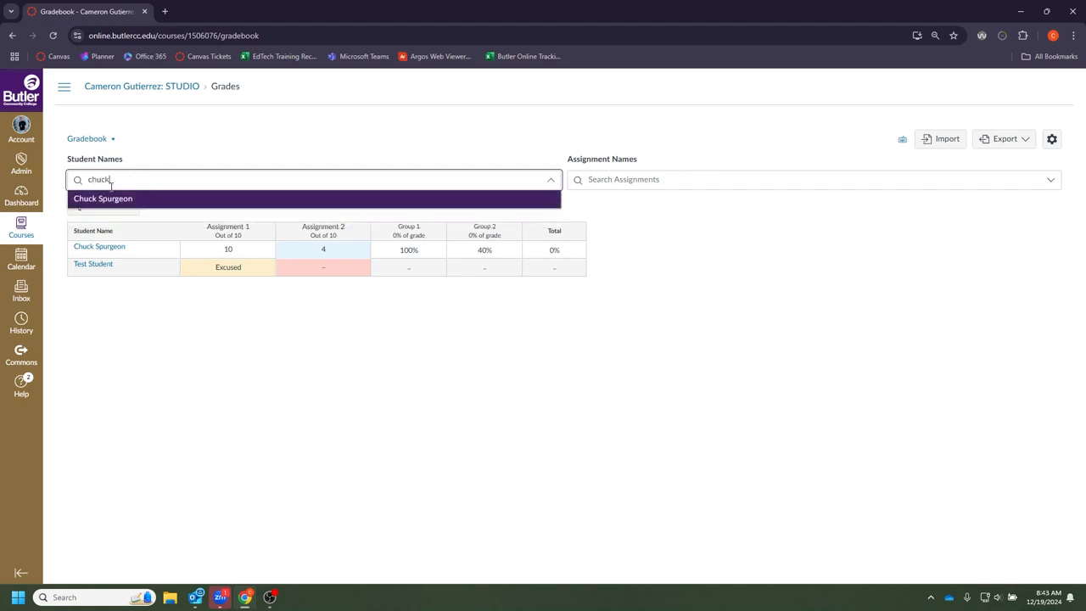
{"action": "left_click", "coordinate": [127, 198]}
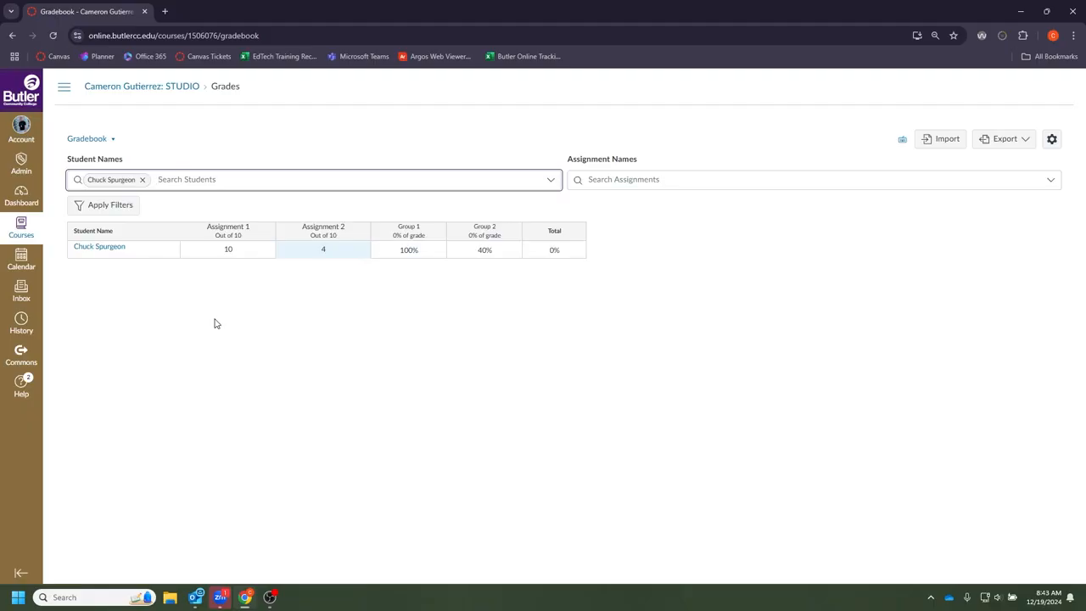
{"action": "type", "text": "test"}
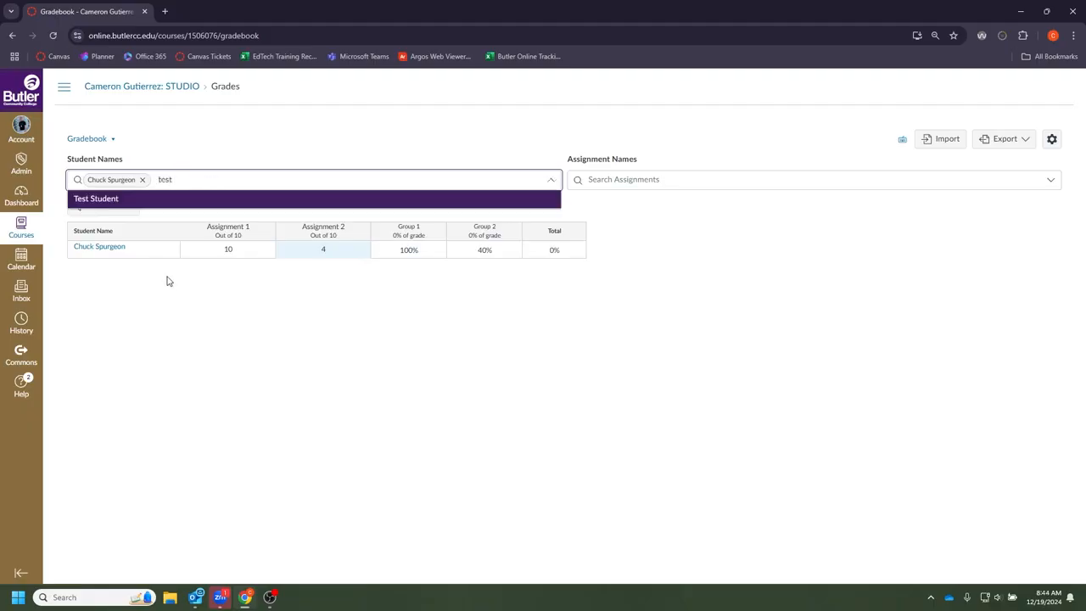
{"action": "left_click", "coordinate": [146, 200]}
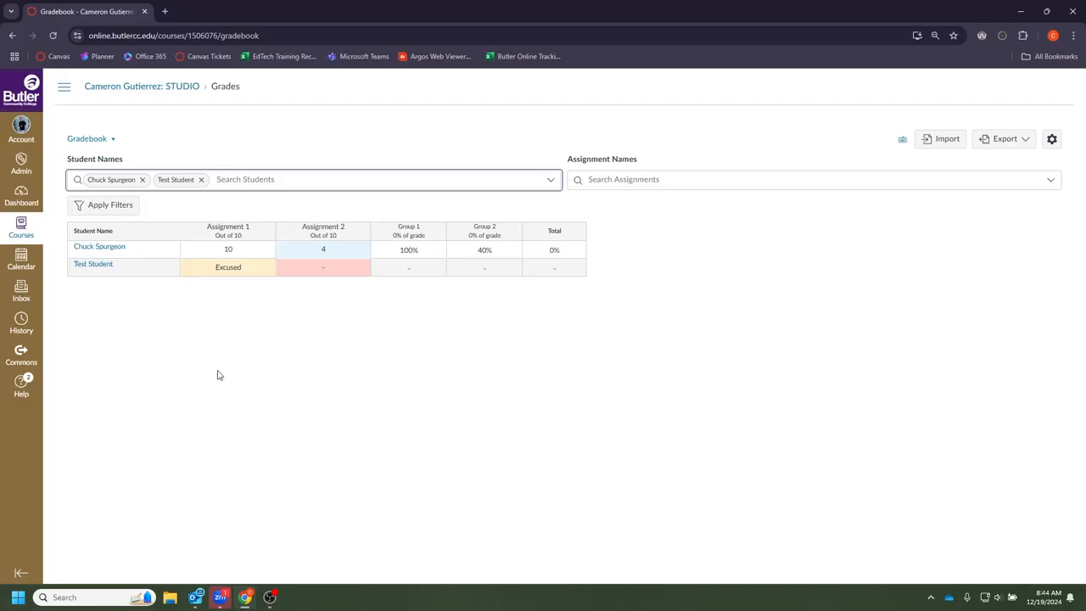
{"action": "left_click", "coordinate": [202, 180]}
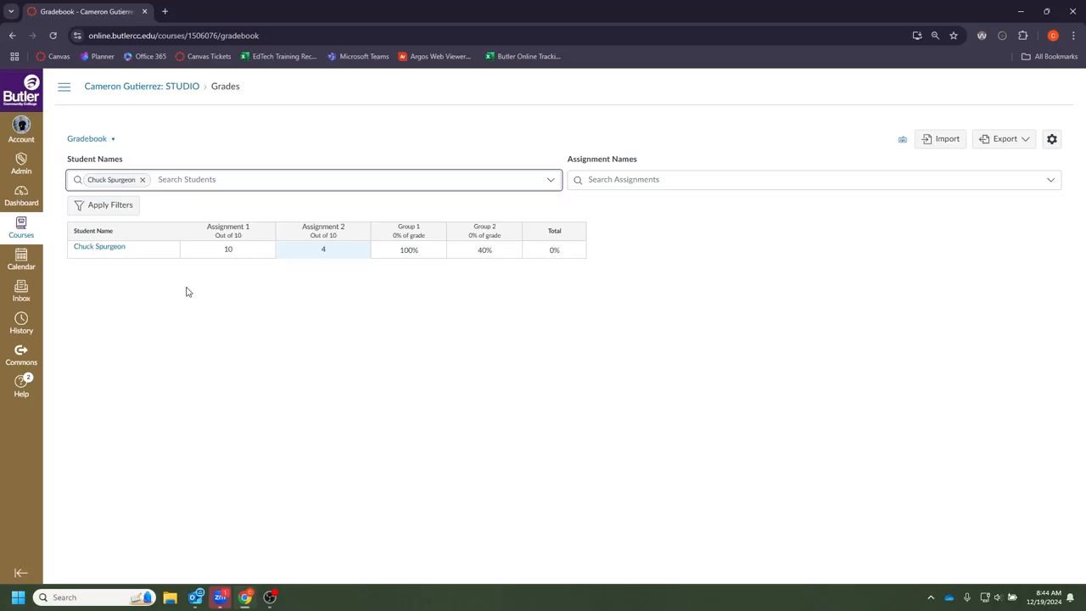
{"action": "left_click", "coordinate": [142, 180]}
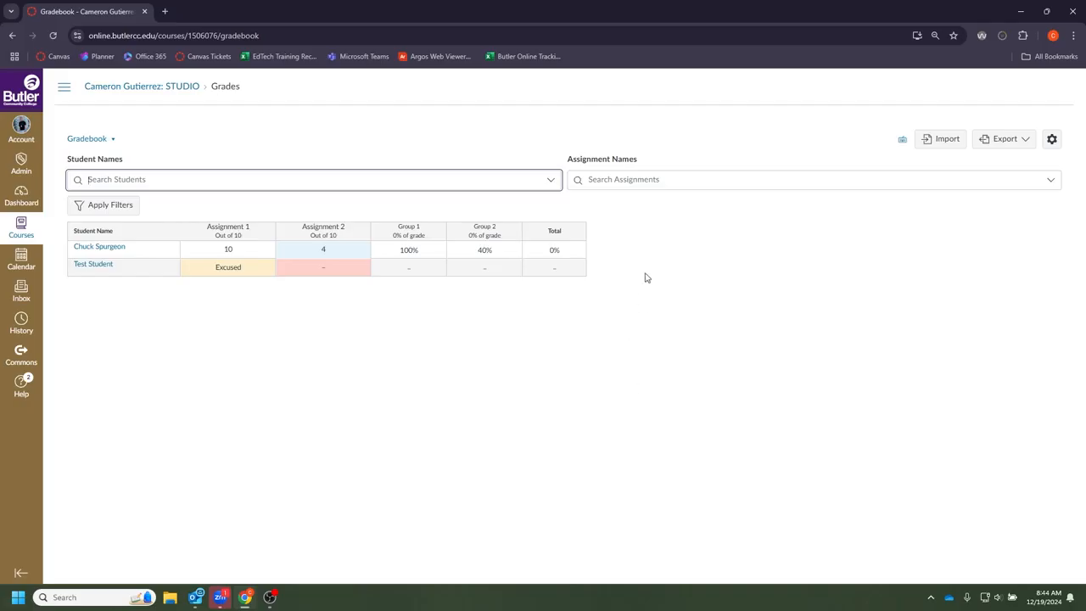
{"action": "left_click", "coordinate": [617, 180]}
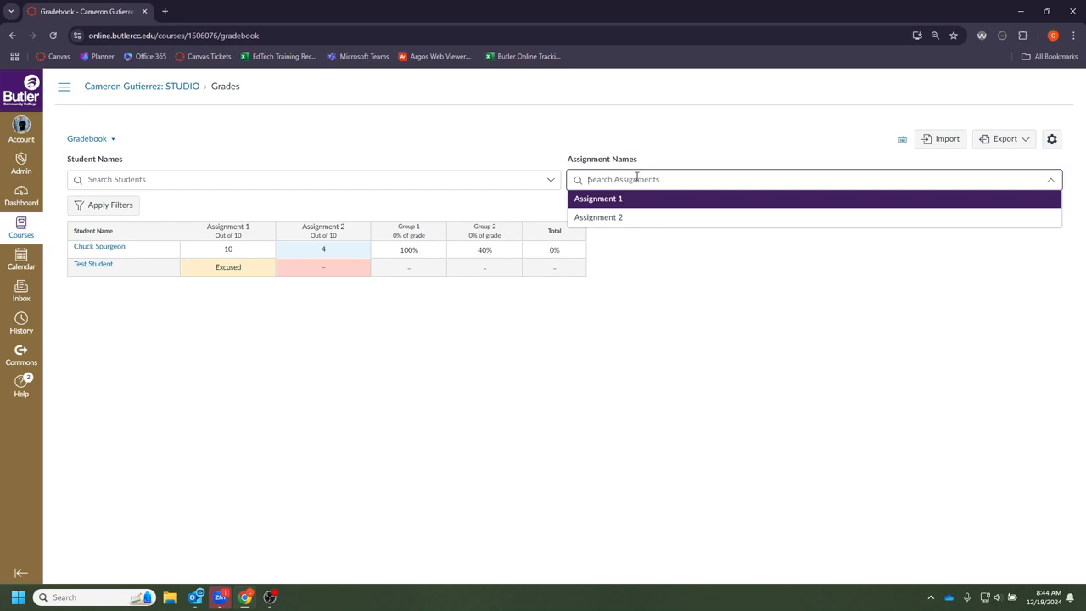
{"action": "type", "text": "asd"}
{"action": "key", "text": "BackSpace"}
{"action": "type", "text": "sign"}
{"action": "left_click", "coordinate": [628, 201]}
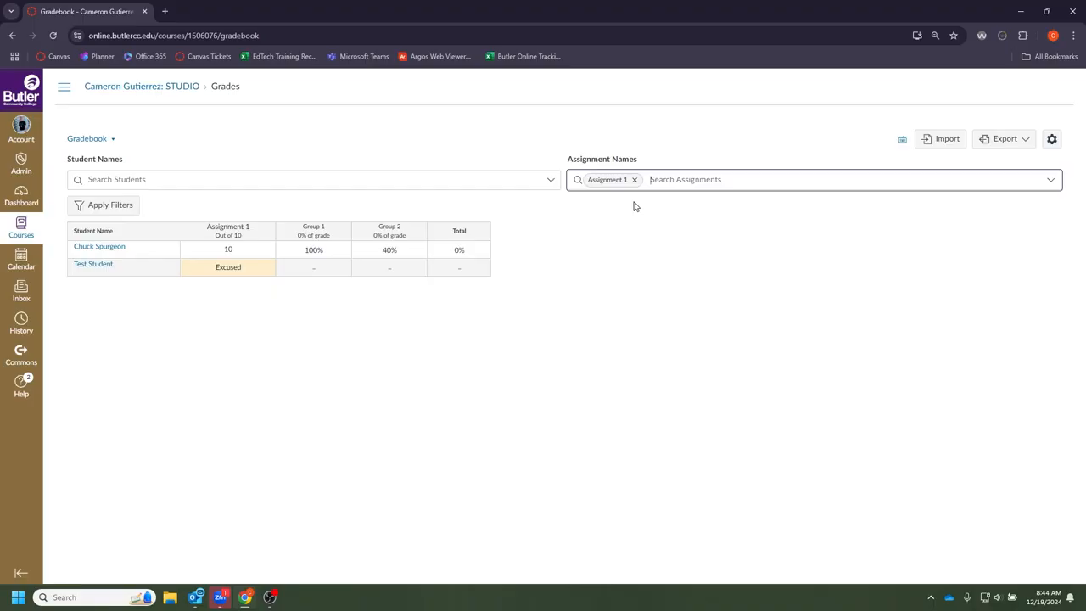
{"action": "type", "text": "assi"}
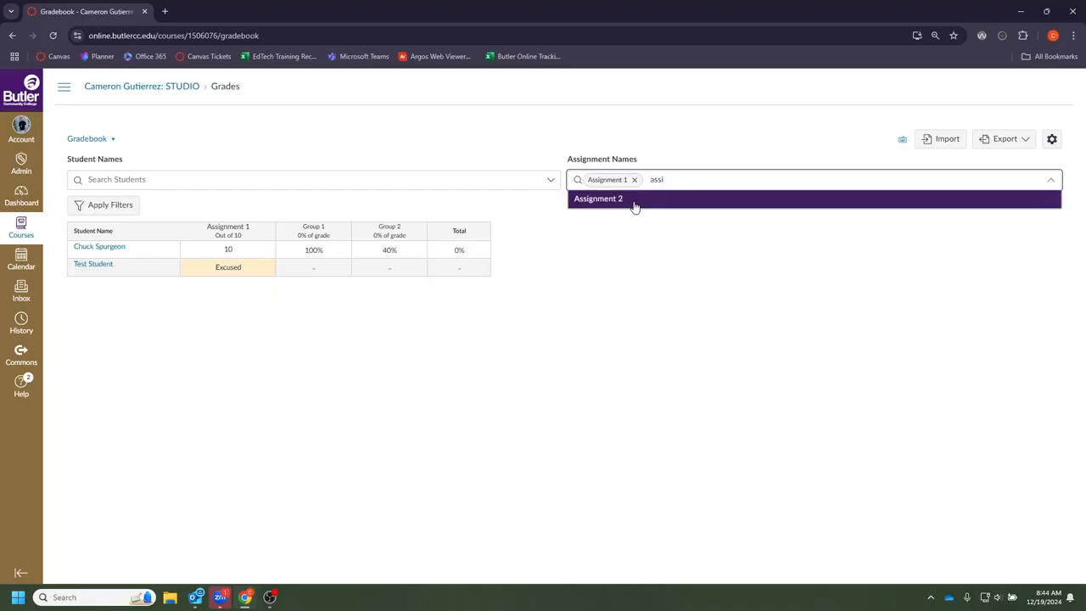
{"action": "left_click", "coordinate": [634, 204]}
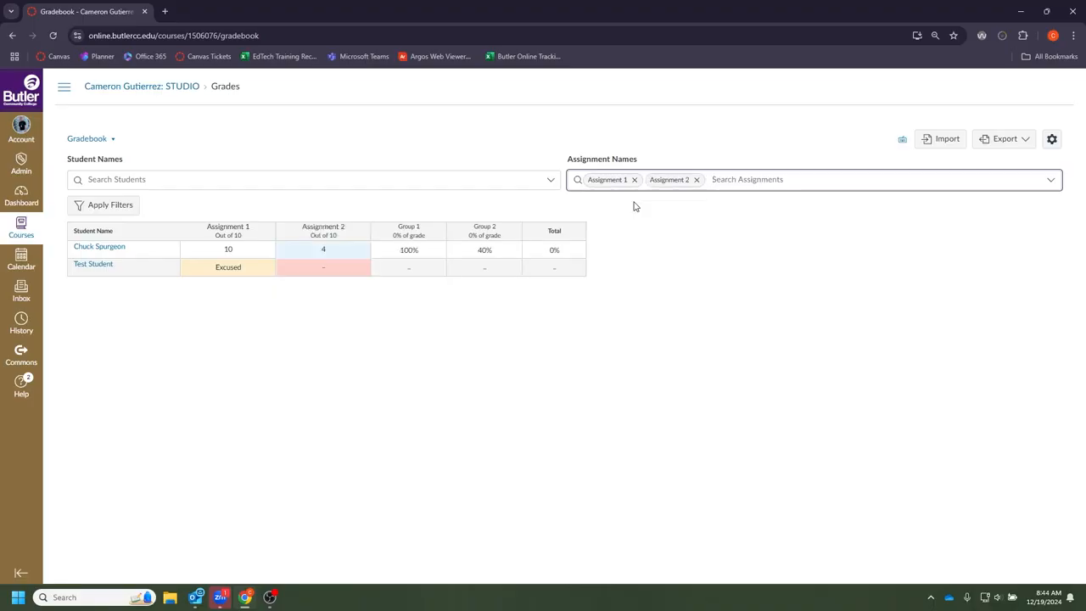
{"action": "left_click", "coordinate": [698, 184]}
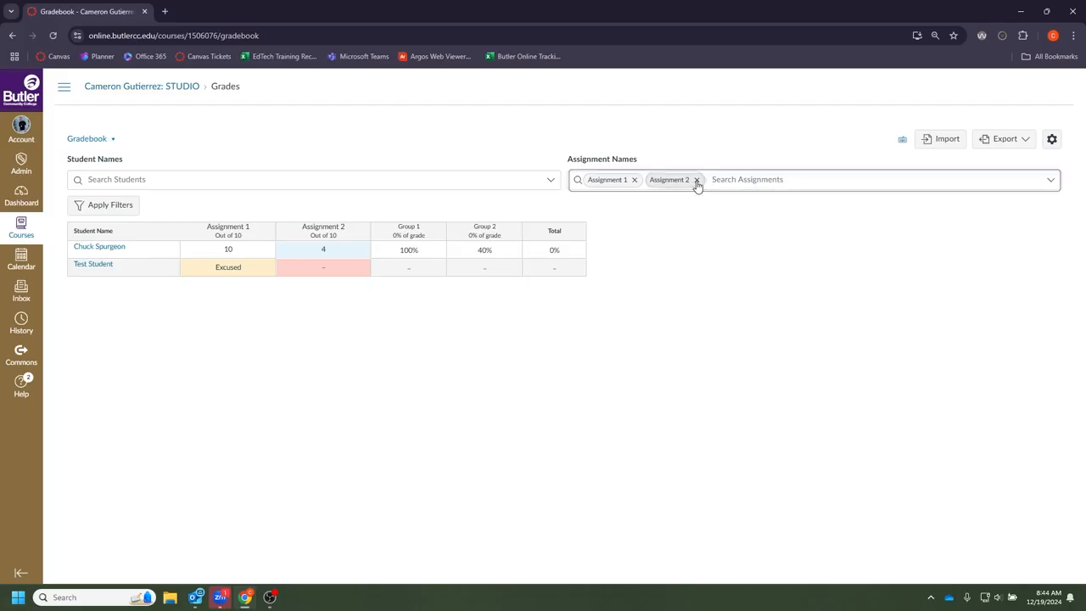
{"action": "left_click", "coordinate": [634, 179]}
{"action": "left_click", "coordinate": [656, 315]}
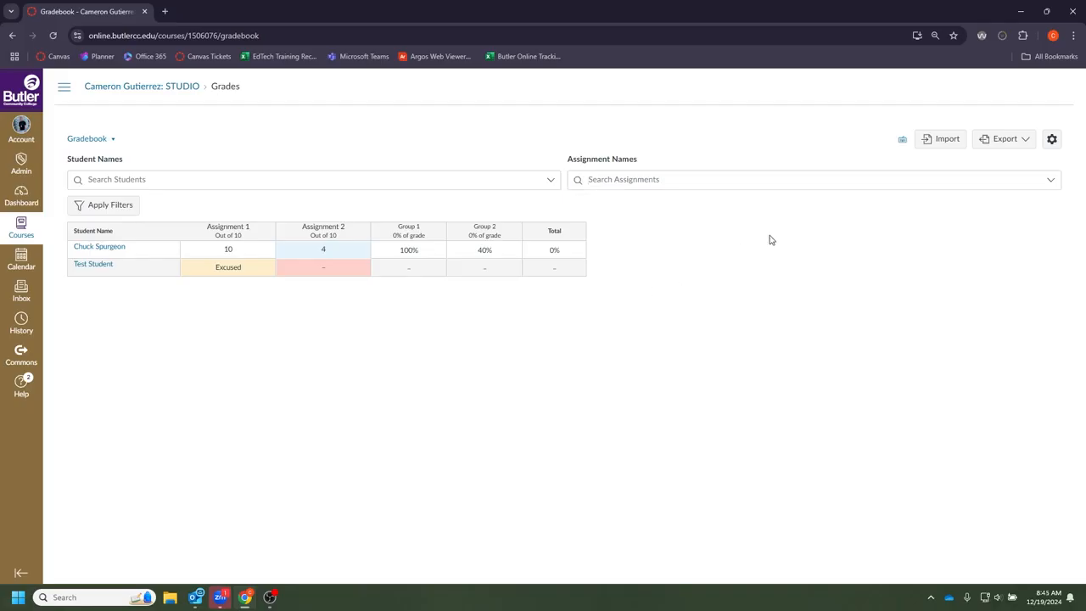
- Check the Export choices, try filtering by a student's name, then reopen the Export menu
{"action": "left_click", "coordinate": [999, 149]}
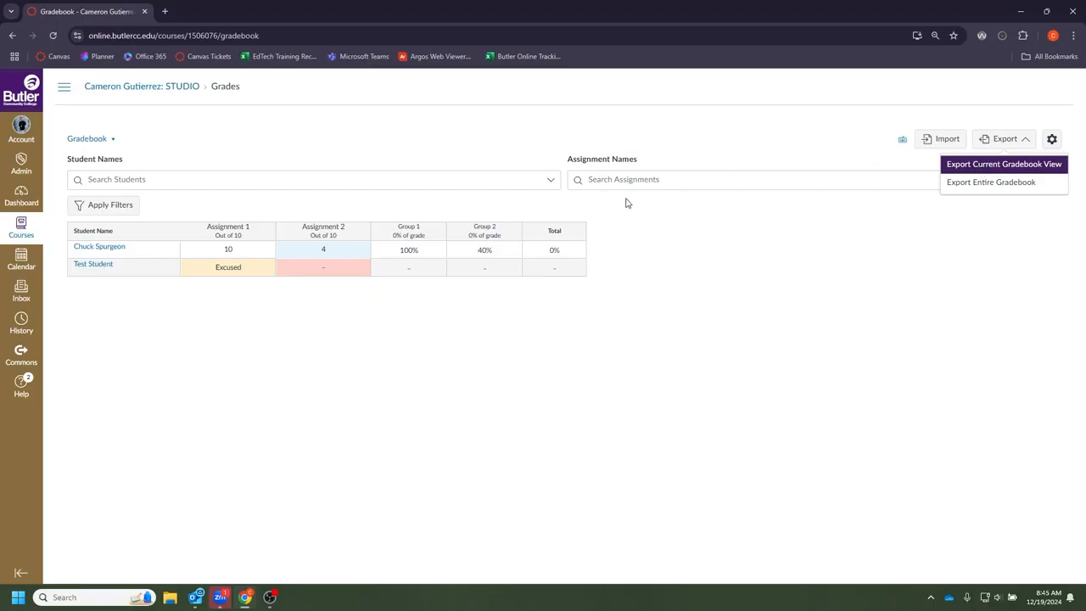
{"action": "left_click", "coordinate": [429, 182]}
{"action": "type", "text": "chu"}
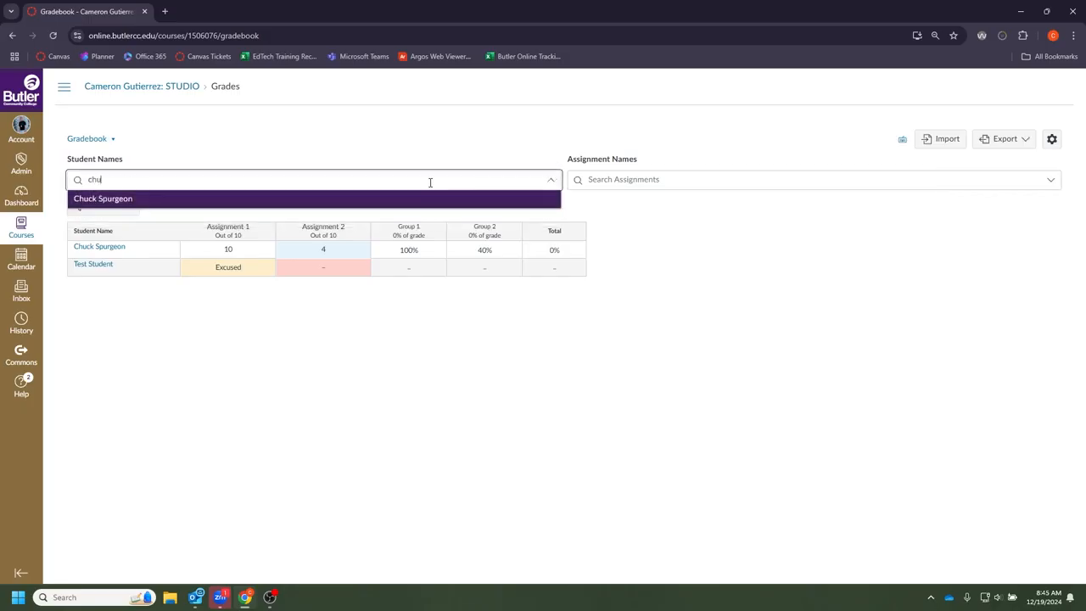
{"action": "key", "text": "Return"}
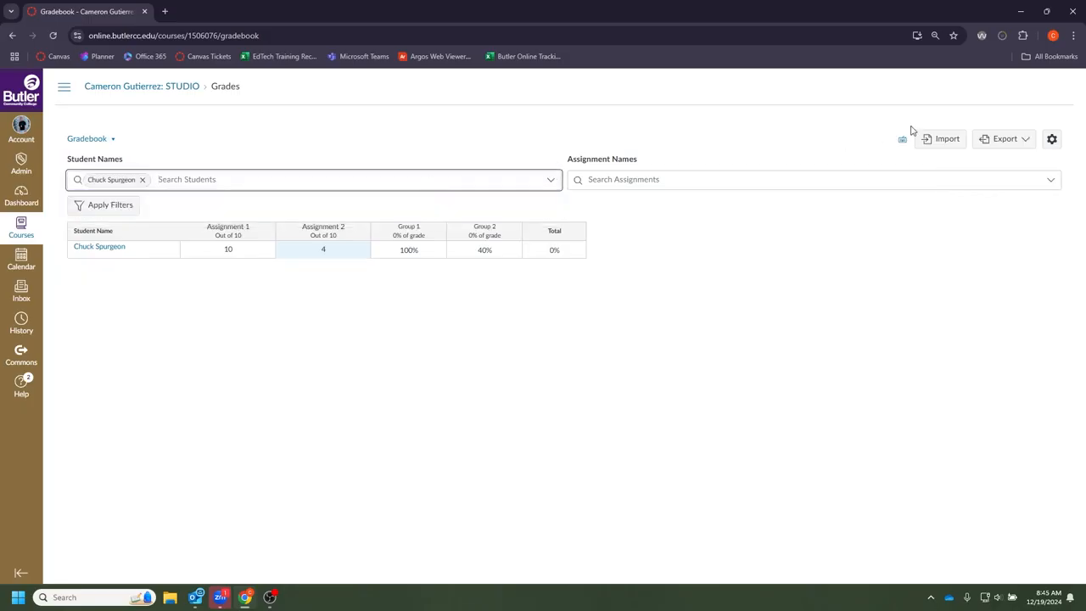
{"action": "left_click", "coordinate": [988, 139]}
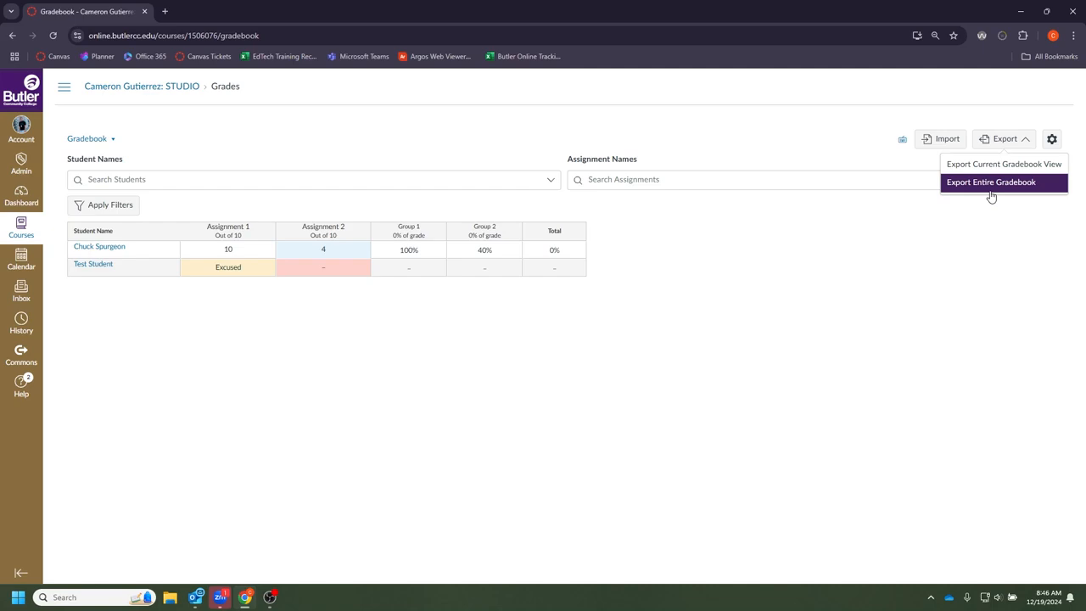
- Choose Export Entire Gradebook for a CSV, then go to the Import (Upload Gradebook) page
{"action": "left_click", "coordinate": [990, 185]}
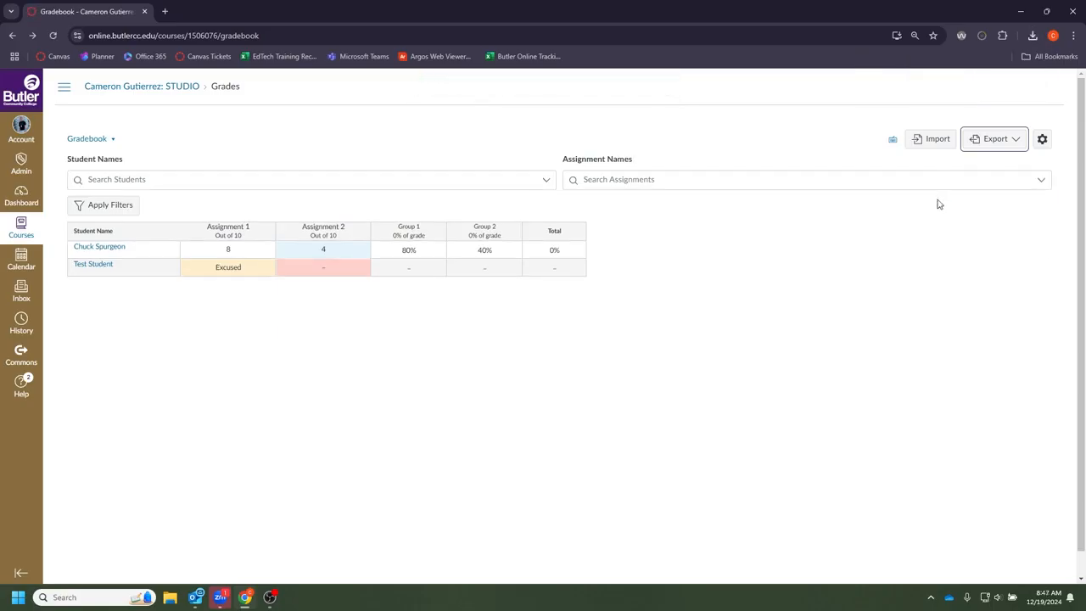
{"action": "left_click", "coordinate": [938, 143]}
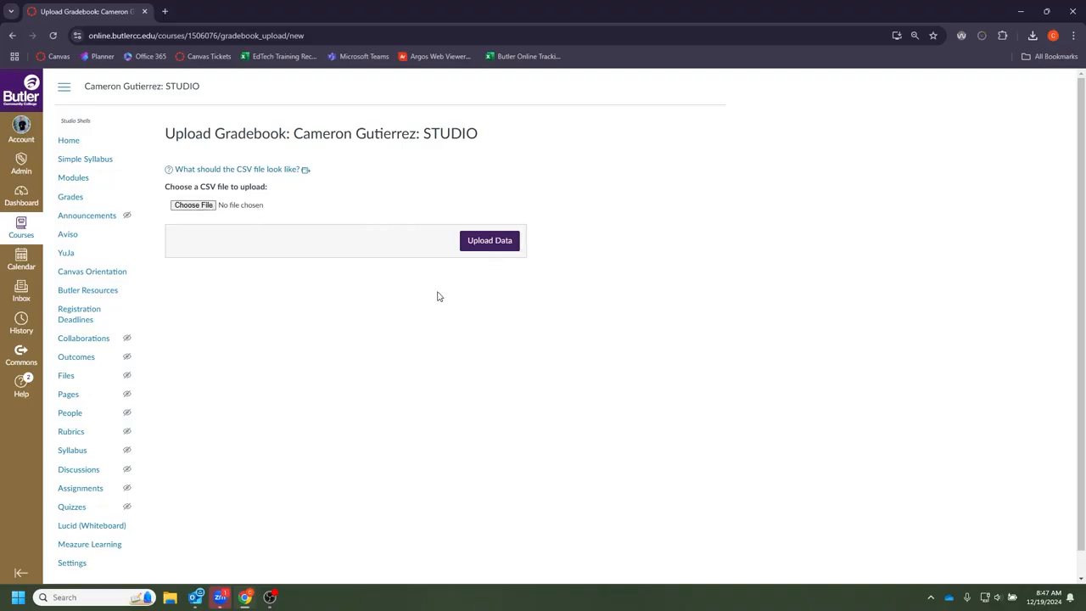
- Go back from the Upload Gradebook page to the gradebook grid
{"action": "left_click", "coordinate": [12, 35]}
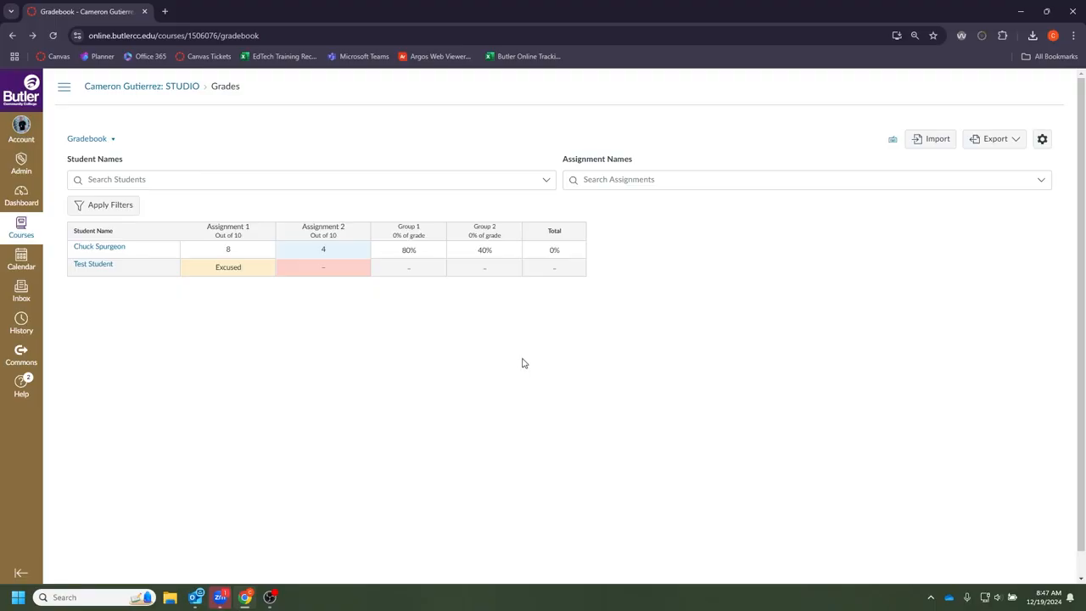
- Apply late policies: auto-grade missing submissions and deduct late work per Day with a 70% floor
{"action": "left_click", "coordinate": [1042, 139]}
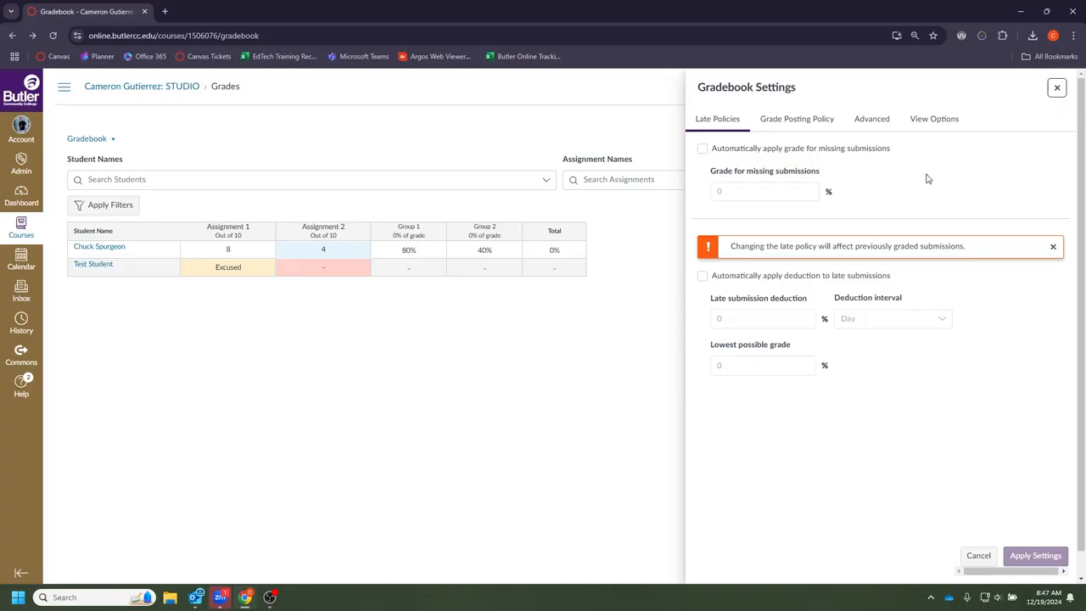
{"action": "left_click", "coordinate": [702, 150]}
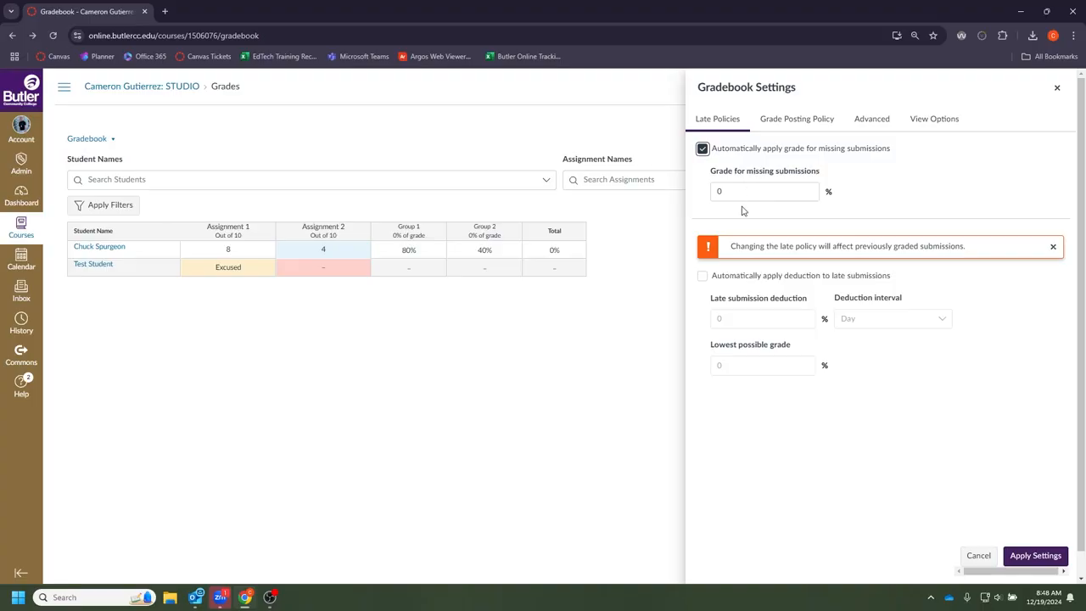
{"action": "left_click", "coordinate": [702, 277]}
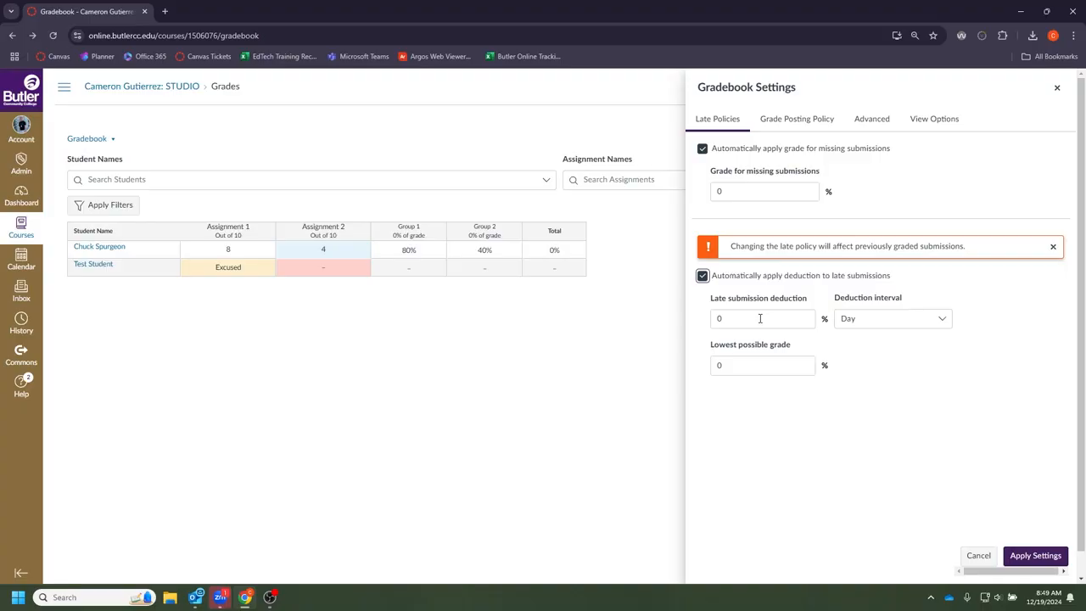
{"action": "left_click", "coordinate": [868, 320]}
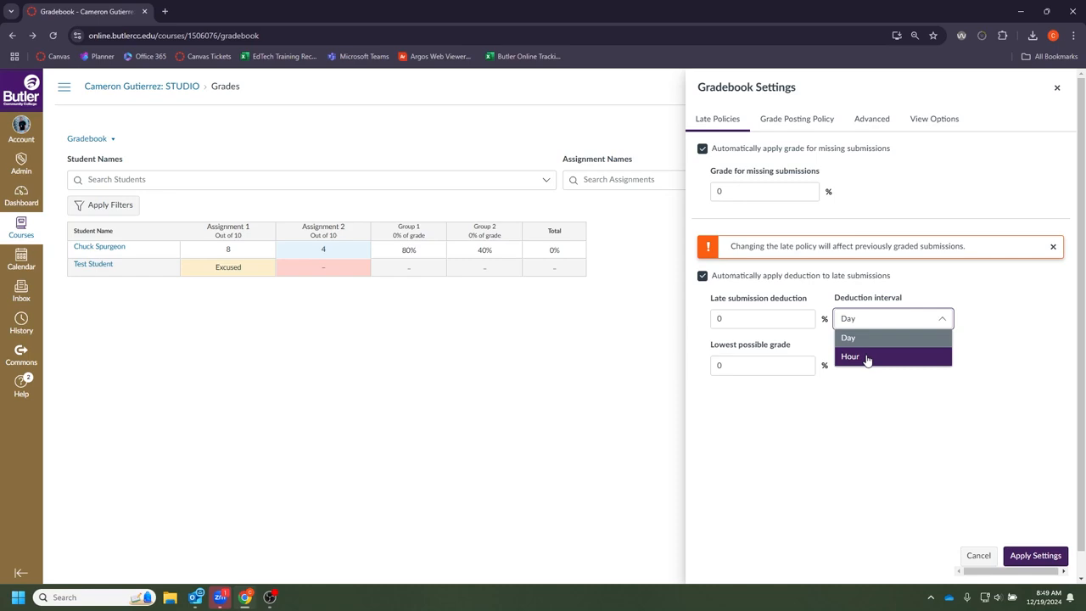
{"action": "left_click", "coordinate": [866, 399]}
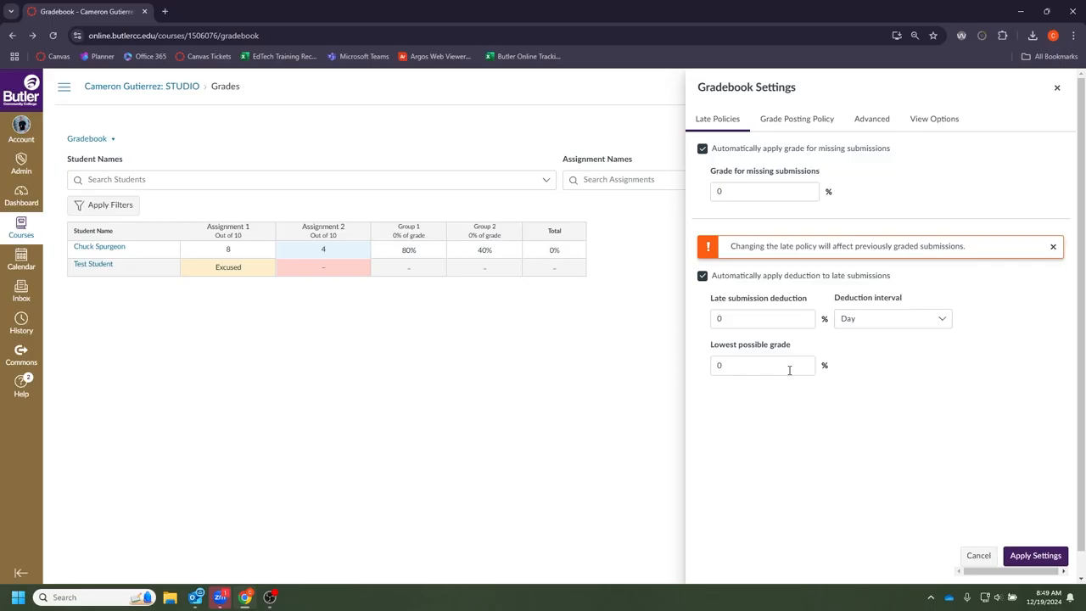
{"action": "left_click", "coordinate": [788, 370]}
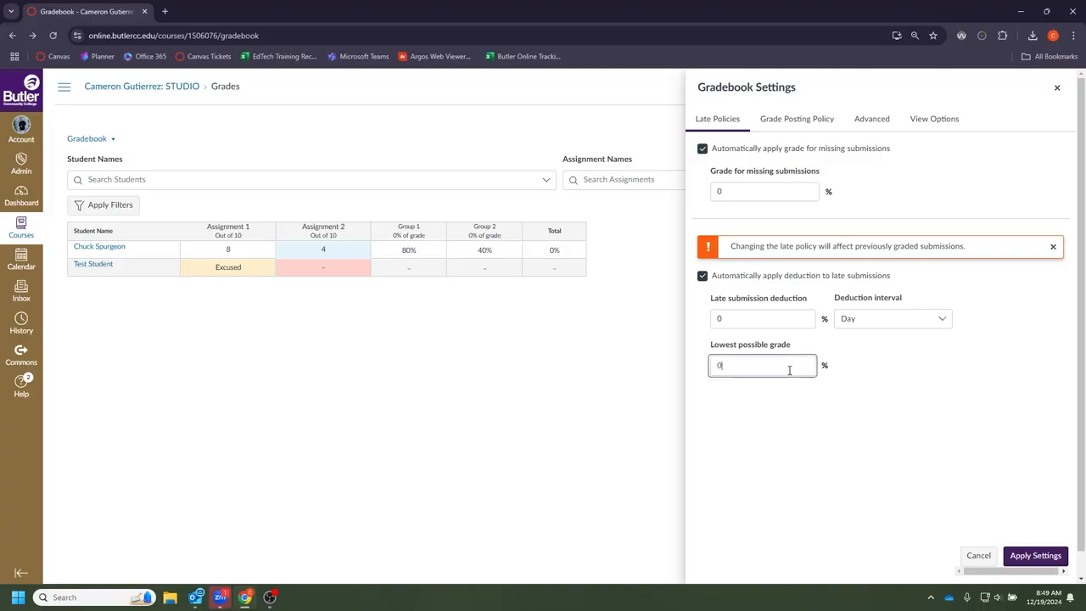
{"action": "type", "text": "70"}
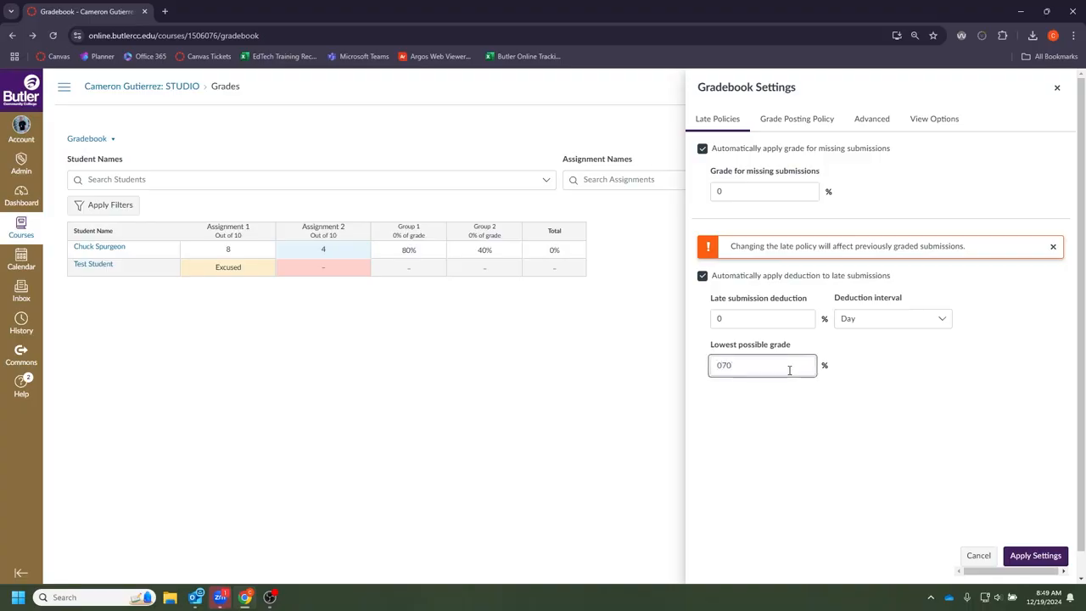
{"action": "left_click", "coordinate": [1034, 556]}
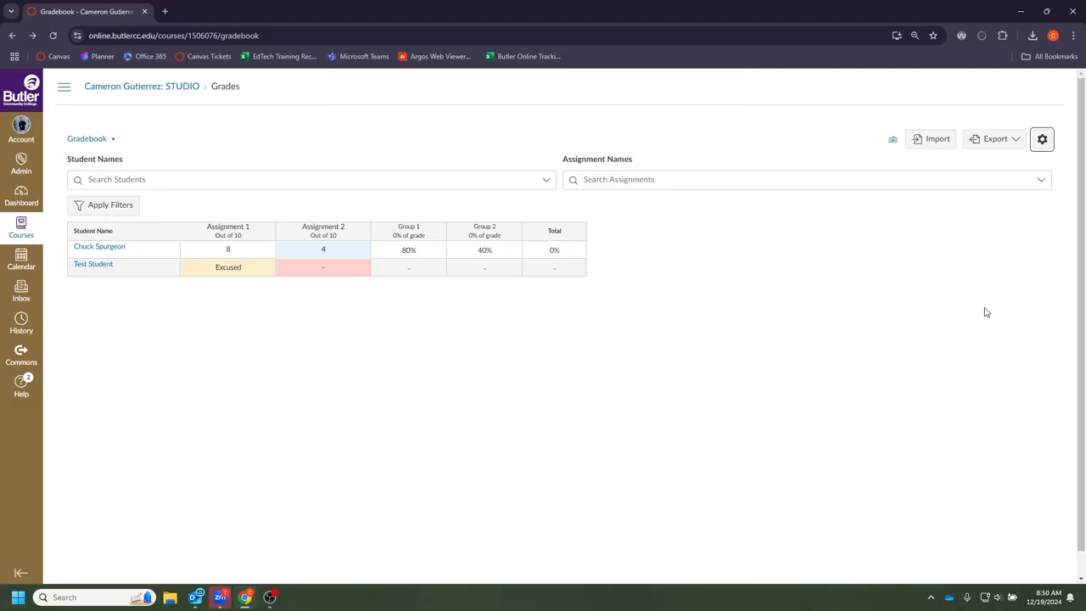
- Check Allow final grade override on the Advanced tab of Gradebook Settings
{"action": "left_click", "coordinate": [1043, 140]}
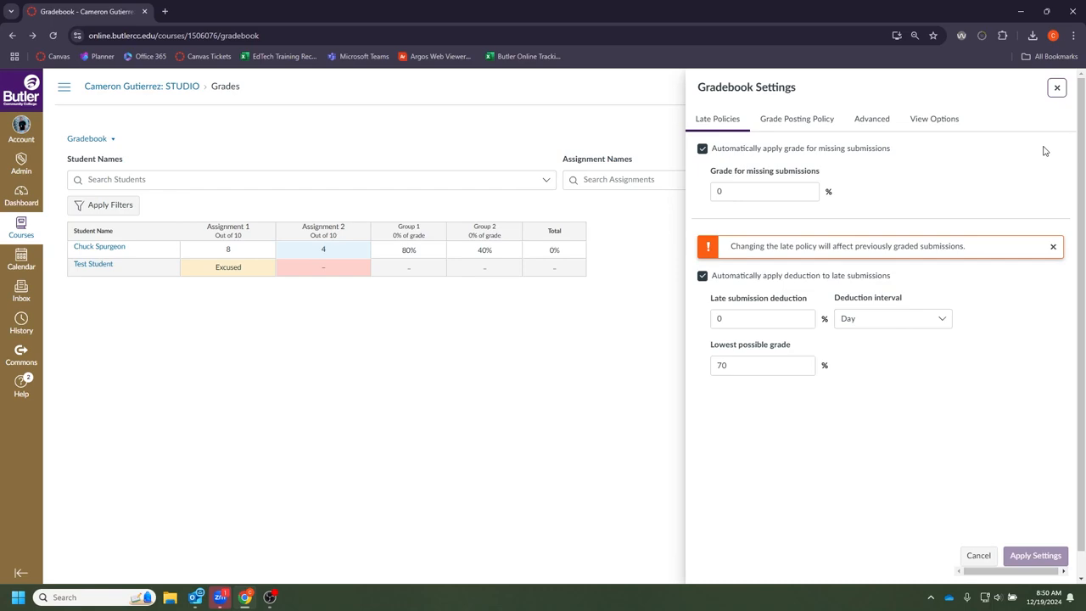
{"action": "left_click", "coordinate": [823, 125]}
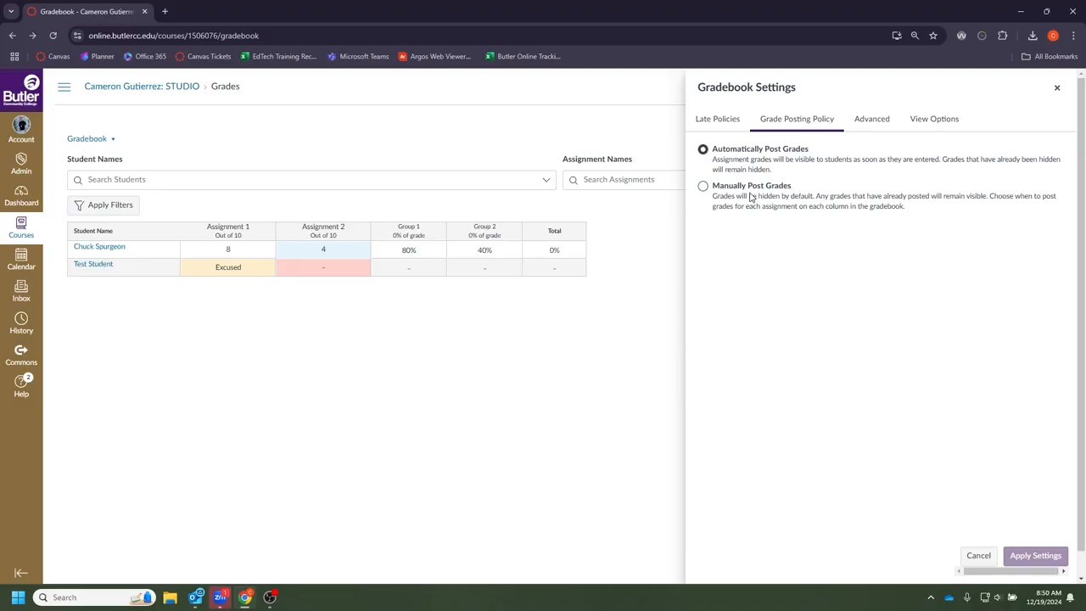
{"action": "left_click", "coordinate": [870, 118]}
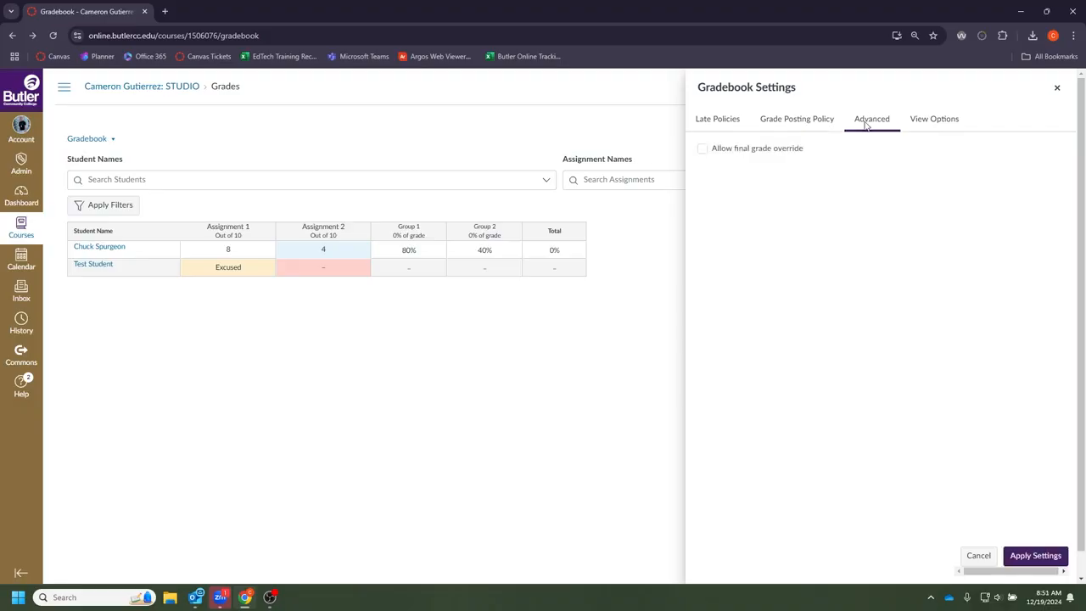
{"action": "left_click", "coordinate": [798, 148]}
- Keep Default Order arrangement, show Notes, and hide unpublished assignments and assignment group totals
{"action": "left_click", "coordinate": [937, 120]}
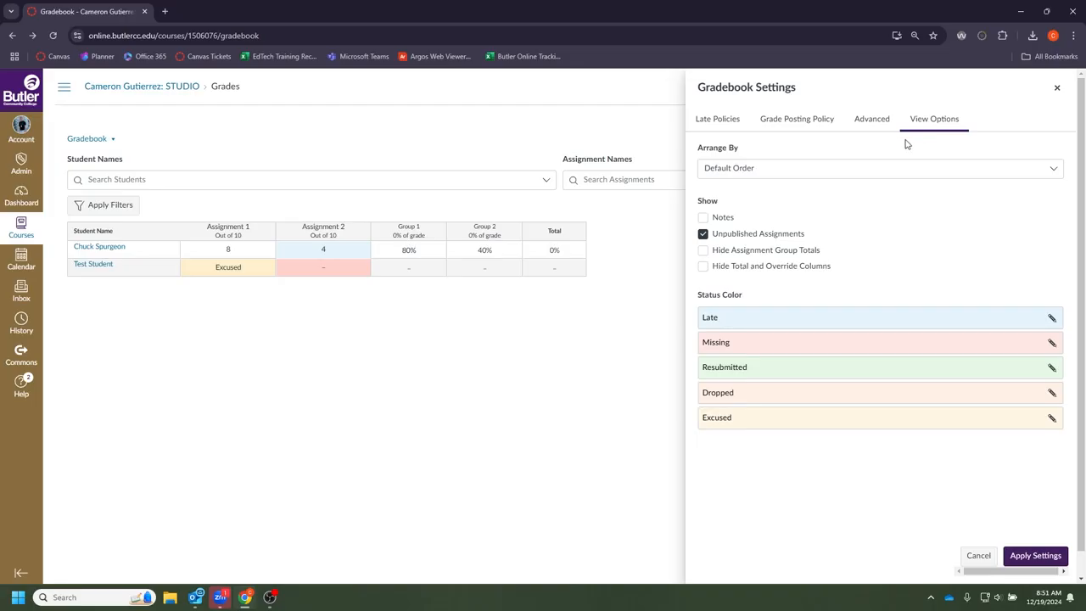
{"action": "left_click", "coordinate": [764, 169]}
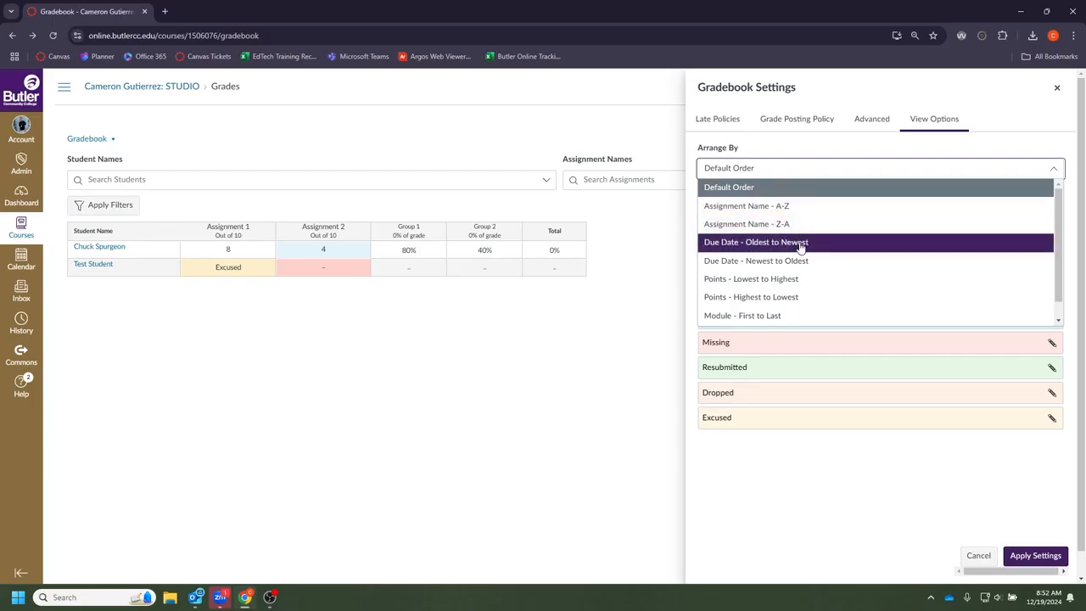
{"action": "scroll", "coordinate": [803, 292], "scroll_direction": "down", "scroll_amount": 1}
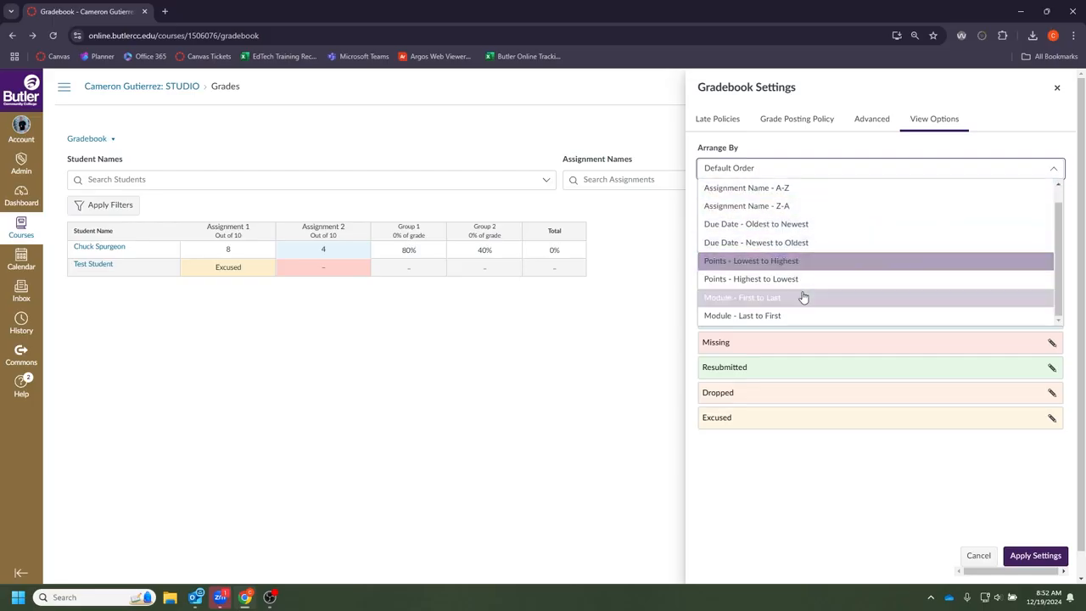
{"action": "left_click", "coordinate": [829, 166]}
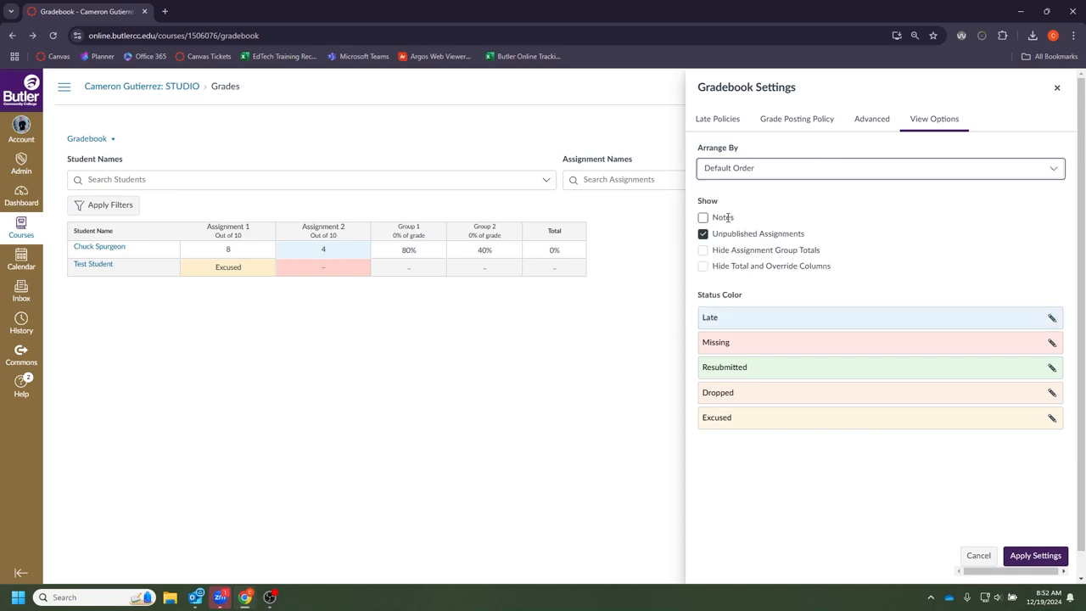
{"action": "left_click", "coordinate": [726, 217]}
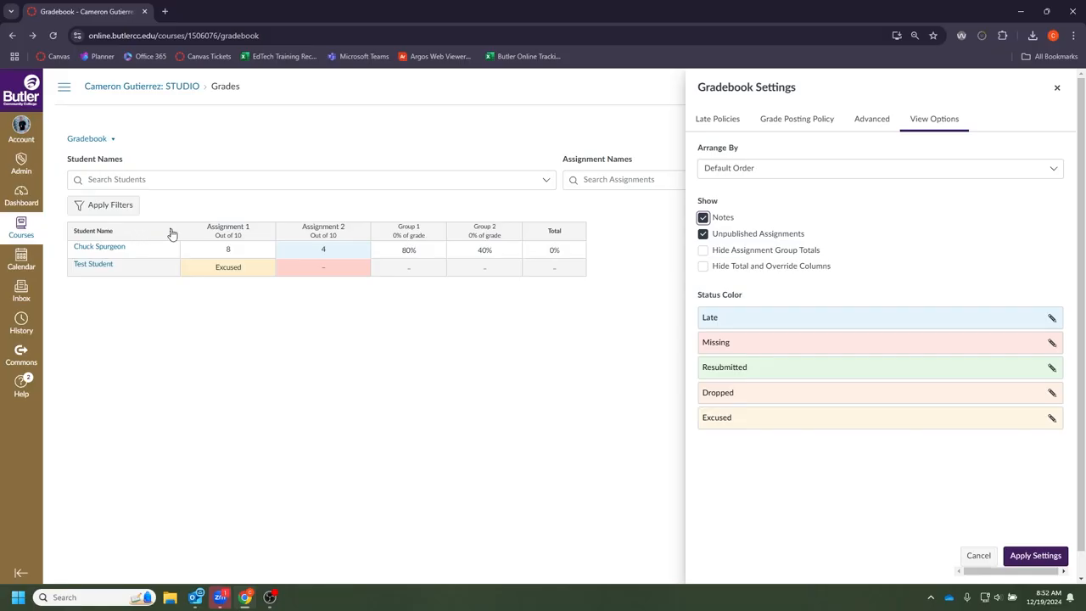
{"action": "left_click", "coordinate": [703, 234]}
{"action": "left_click", "coordinate": [702, 251]}
- Apply the chosen colour to Late status and save the view settings
{"action": "left_click", "coordinate": [1052, 319]}
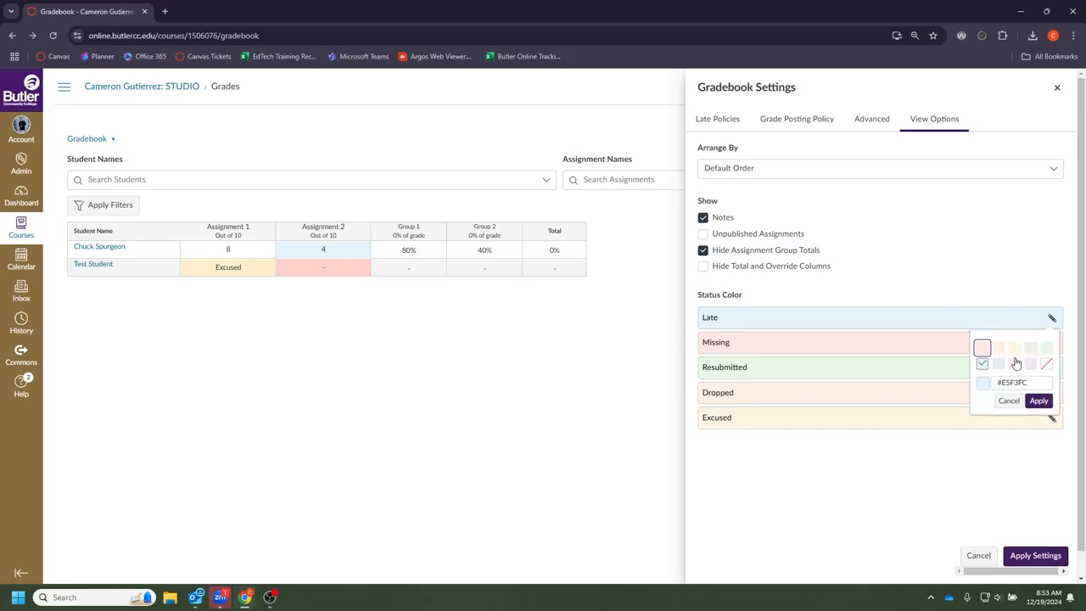
{"action": "left_click", "coordinate": [1039, 400]}
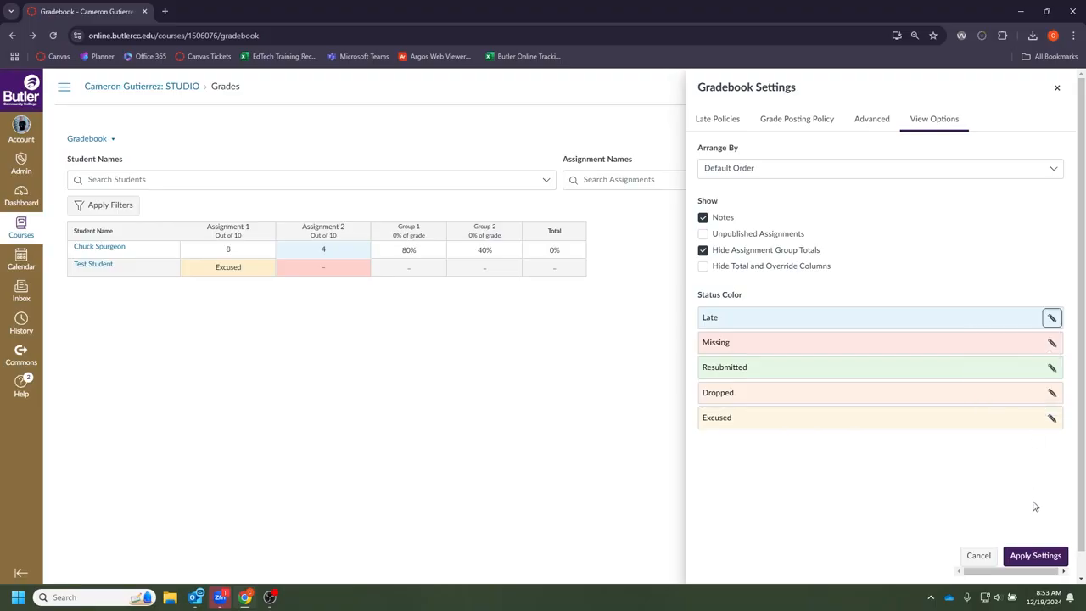
{"action": "left_click", "coordinate": [1037, 557]}
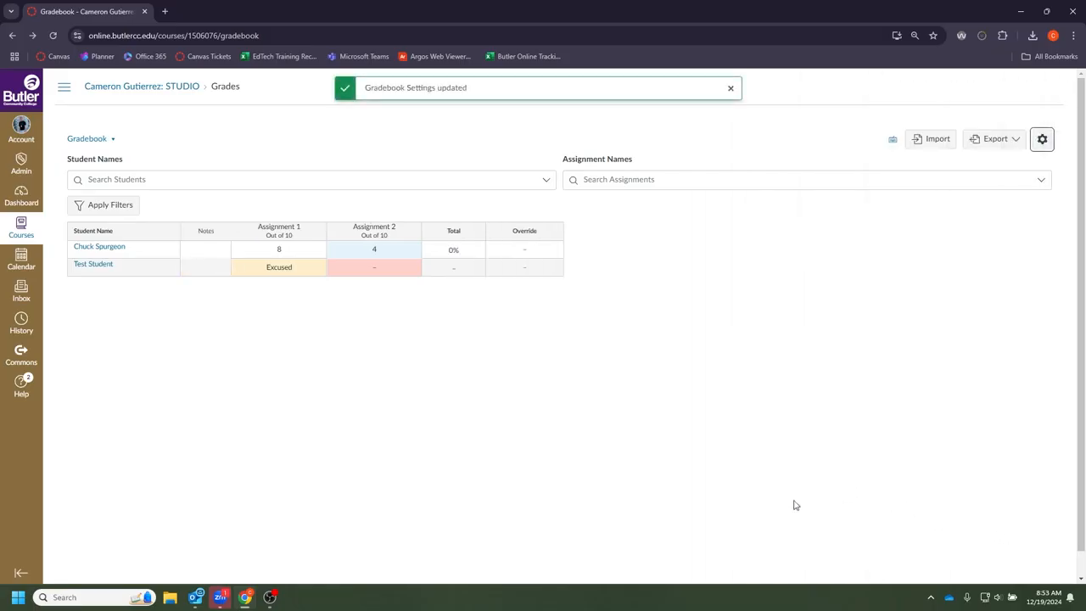
- Browse the Assignment Groups, Status and Submissions filter lists without applying any filter
{"action": "left_click", "coordinate": [125, 208]}
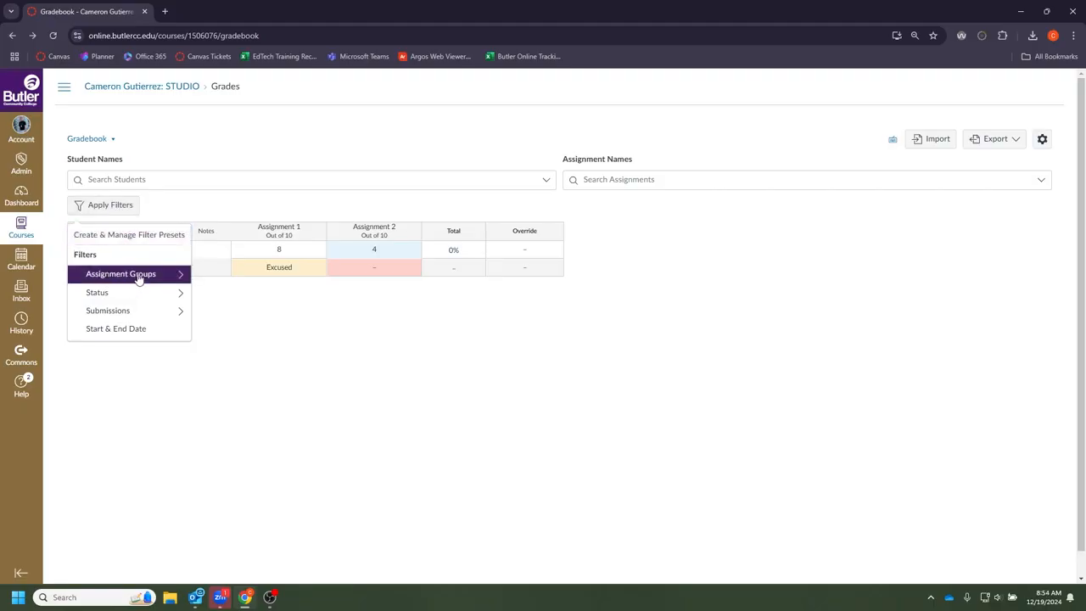
{"action": "left_click", "coordinate": [139, 275]}
{"action": "left_click", "coordinate": [113, 238]}
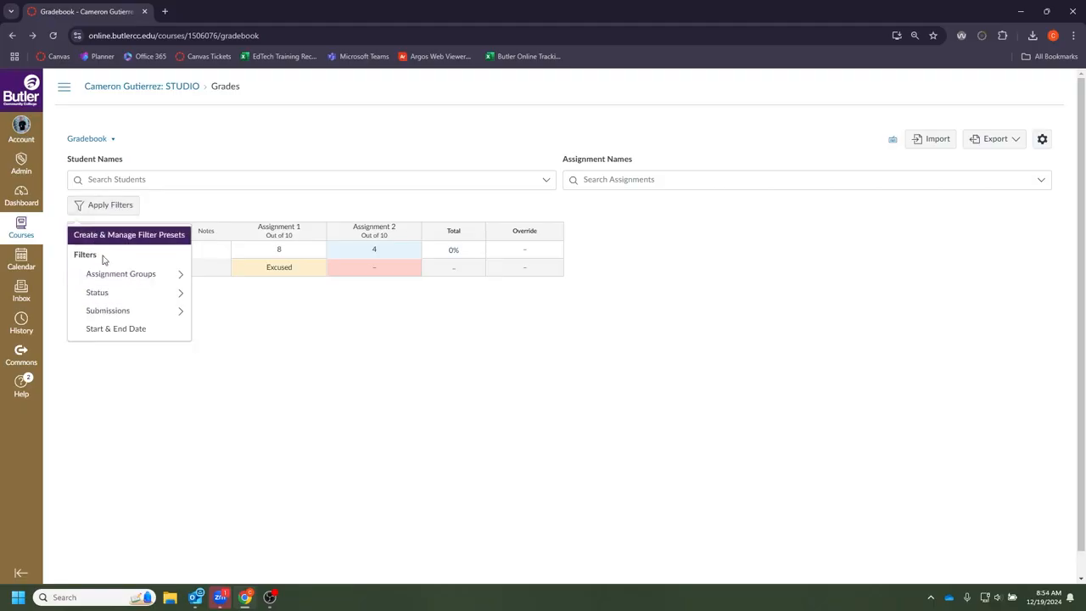
{"action": "left_click", "coordinate": [95, 294]}
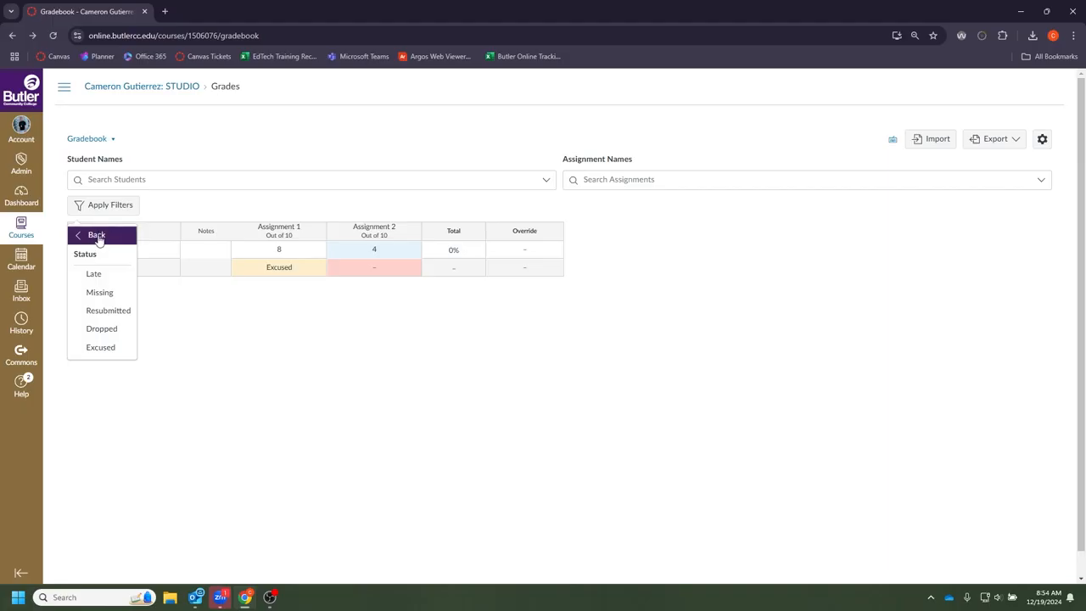
{"action": "left_click", "coordinate": [100, 235]}
{"action": "left_click", "coordinate": [114, 313]}
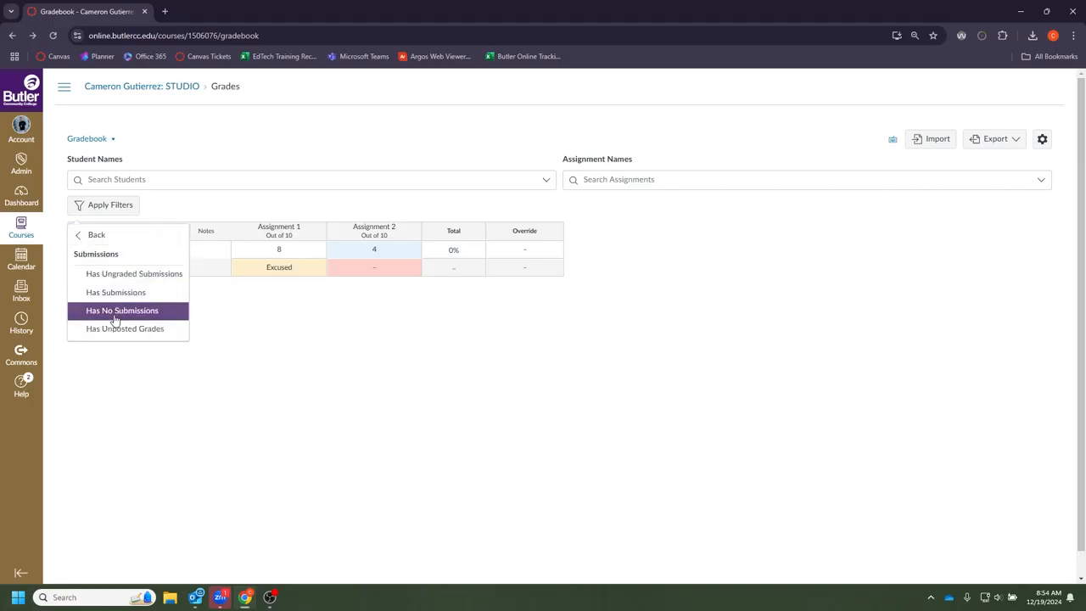
{"action": "left_click", "coordinate": [114, 241]}
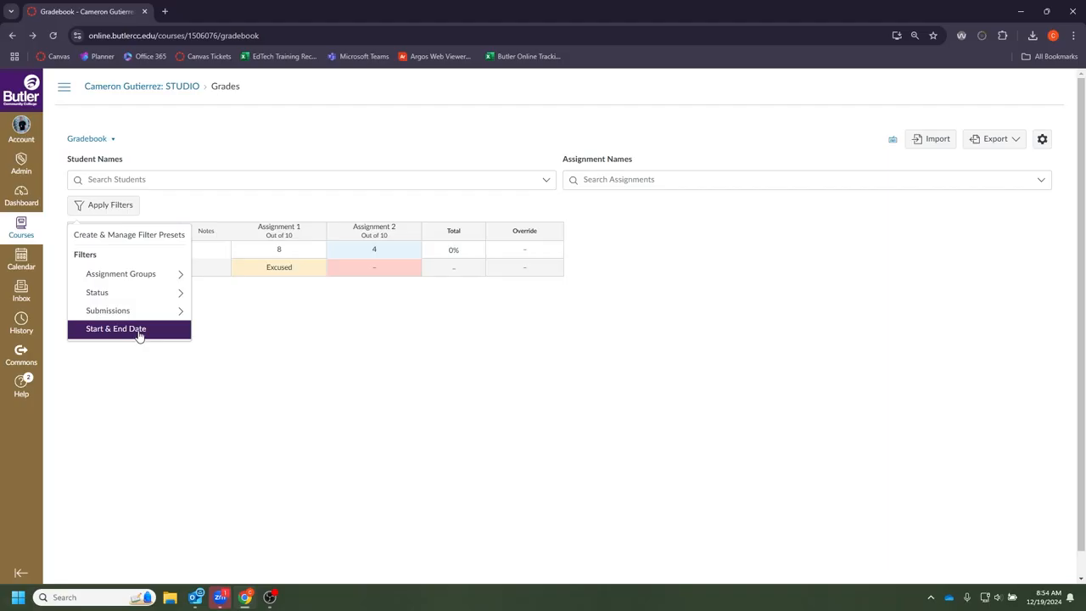
- Open Create & Manage Filter Presets and expand the blank Create Filter Preset form
{"action": "left_click", "coordinate": [176, 242]}
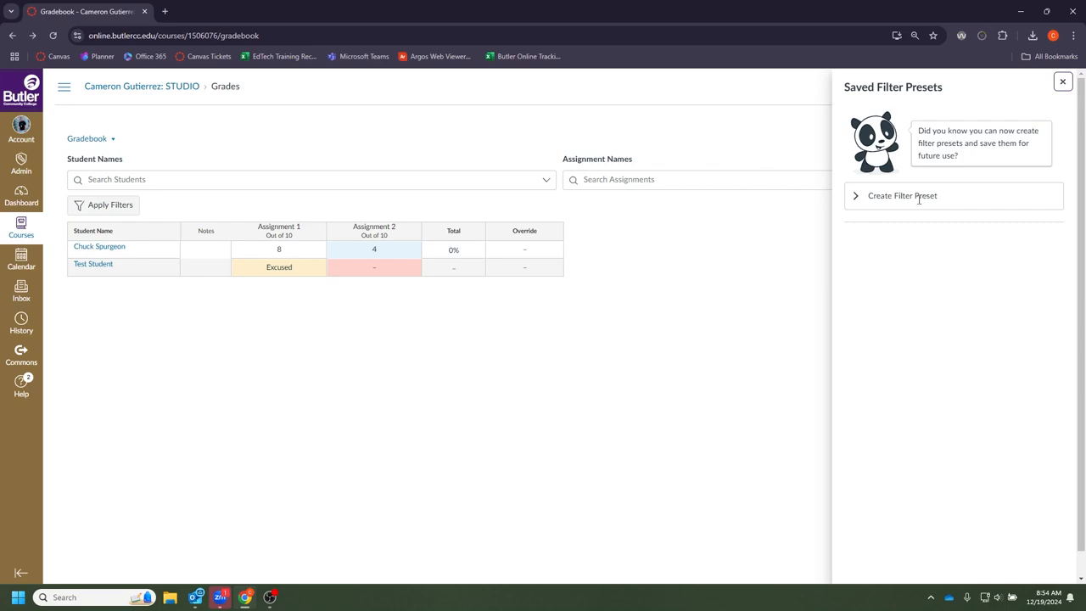
{"action": "left_click", "coordinate": [855, 196]}
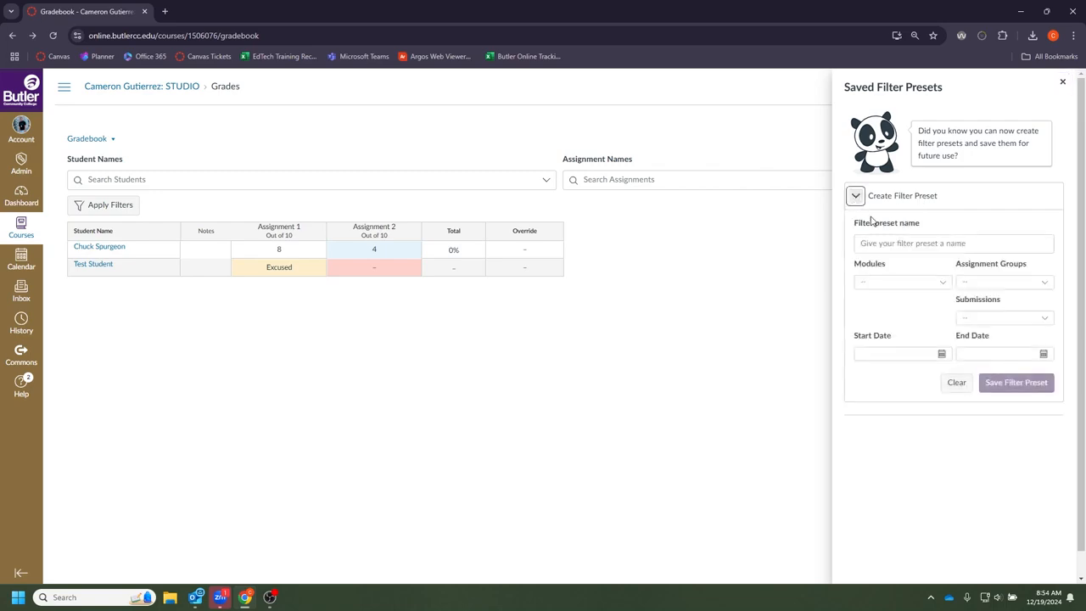
{"action": "left_click", "coordinate": [911, 262]}
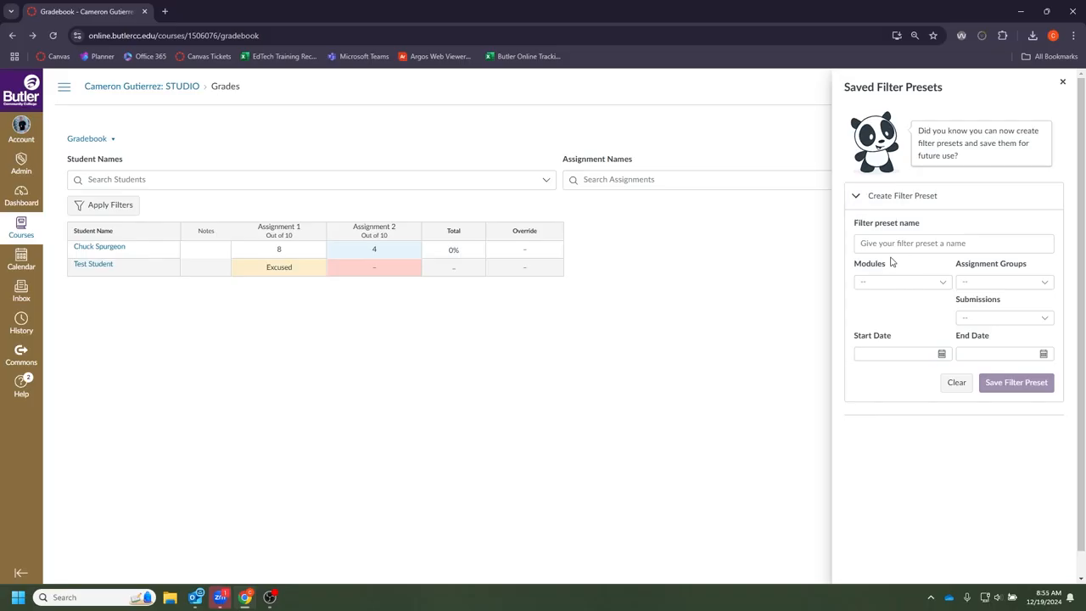